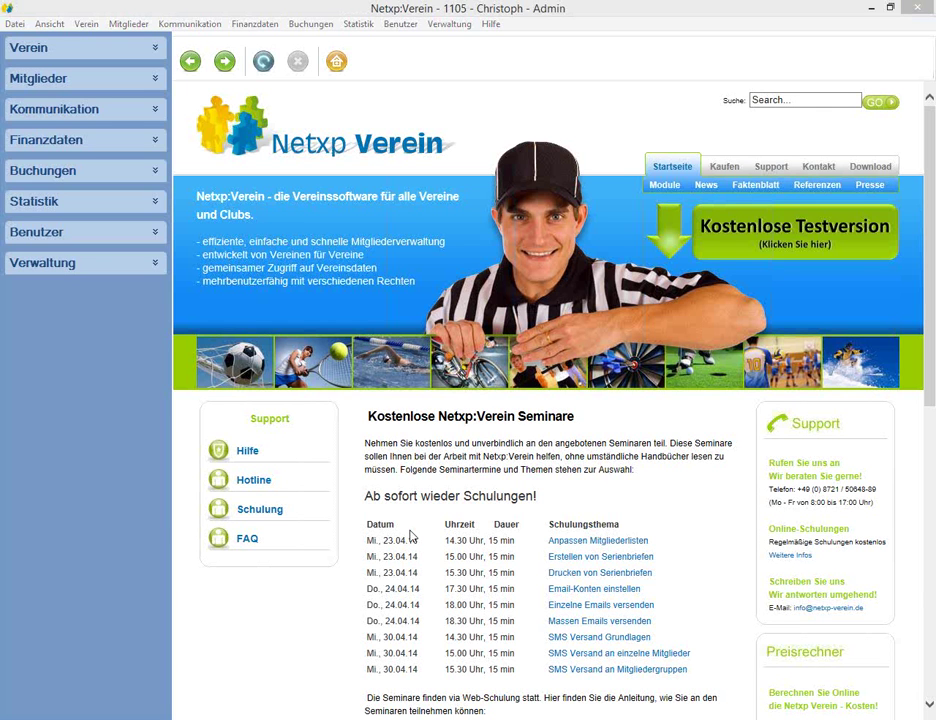
Expand the Mitglieder section to list Mitglieder, Eigene Tabellen, Gruppen and Übungsleiter
left_click(90, 79)
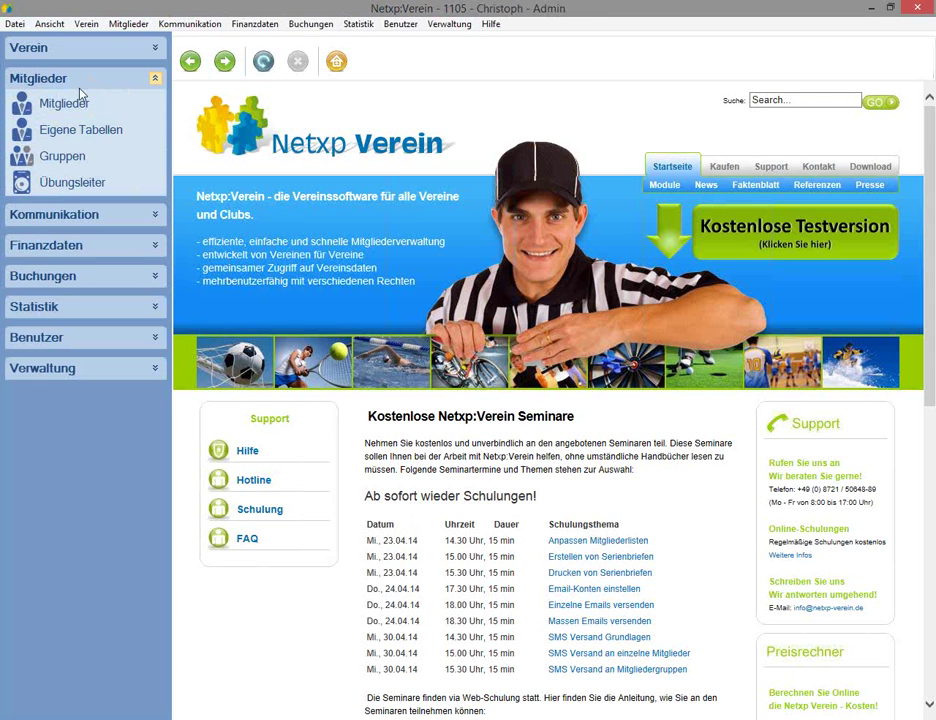
Filter the member list by the member's surname and open member 1's record
left_click(62, 105)
left_click(300, 136)
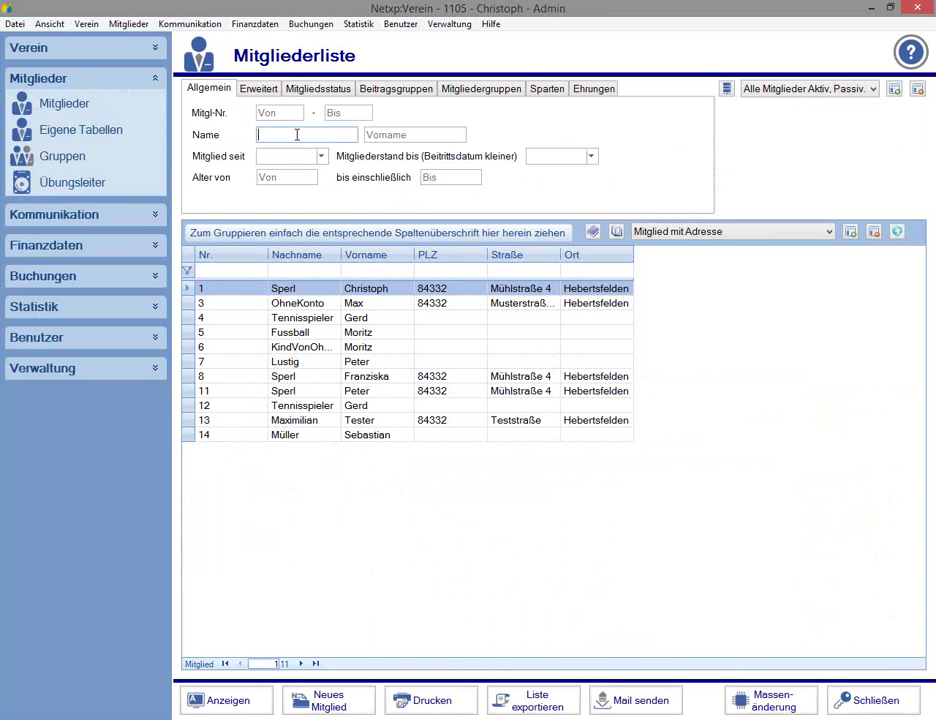
type("sperl")
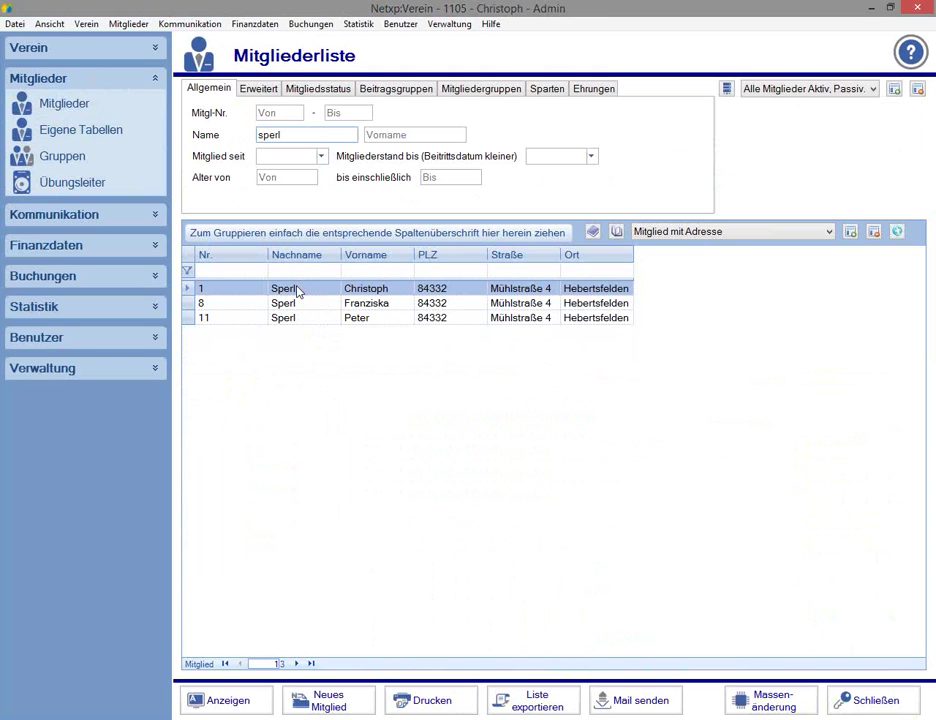
double_click(297, 289)
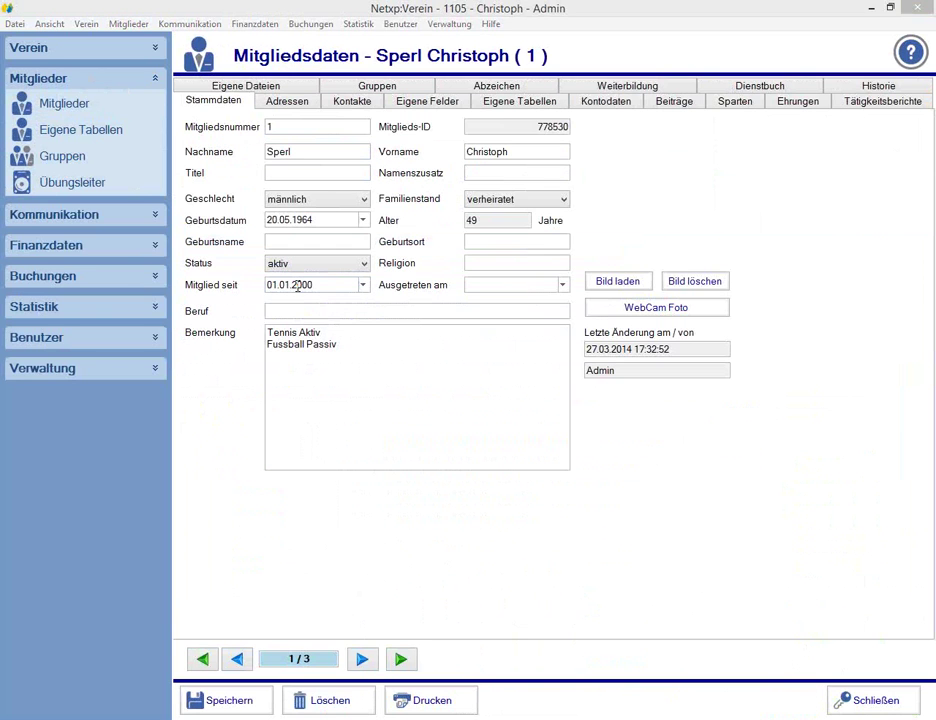
On the Kontakte tab, start a new e-mail to the member's Email Privat address
left_click(350, 101)
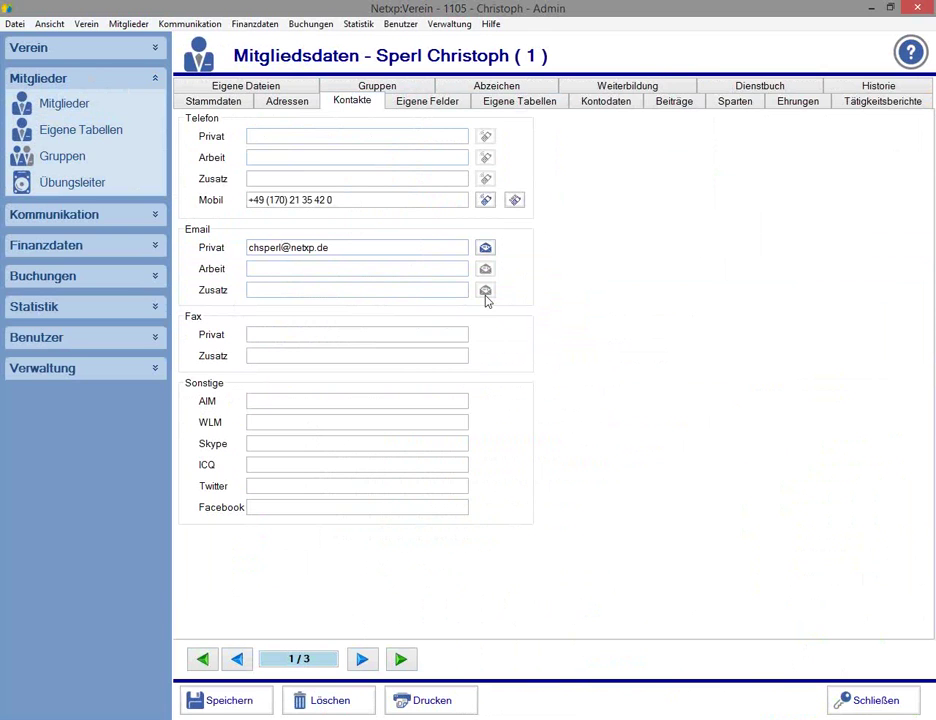
left_click_drag(338, 247, 247, 247)
left_click(355, 247)
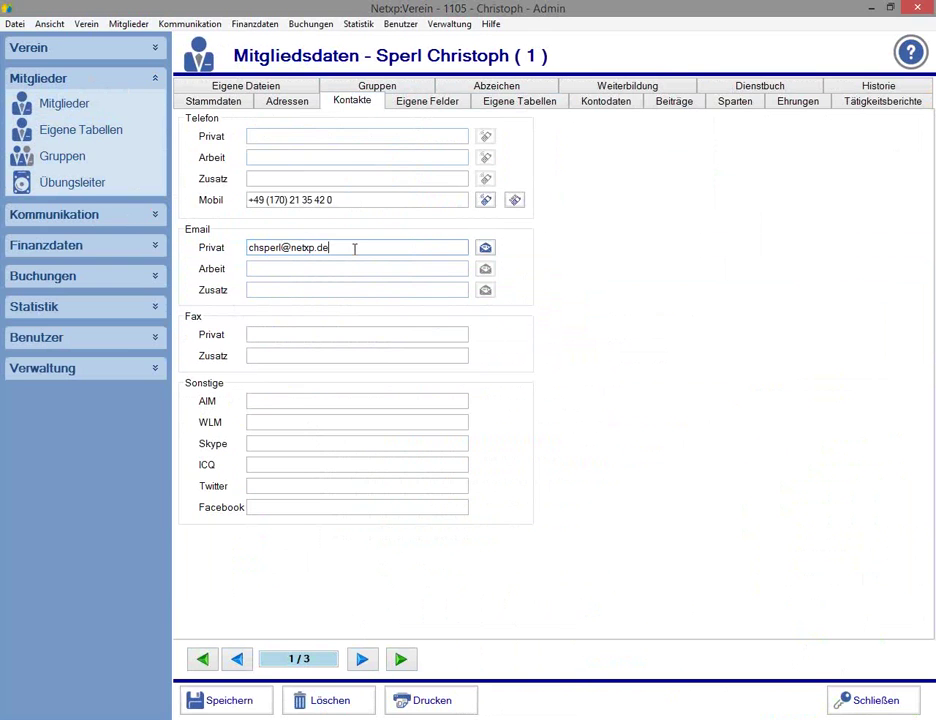
left_click(484, 248)
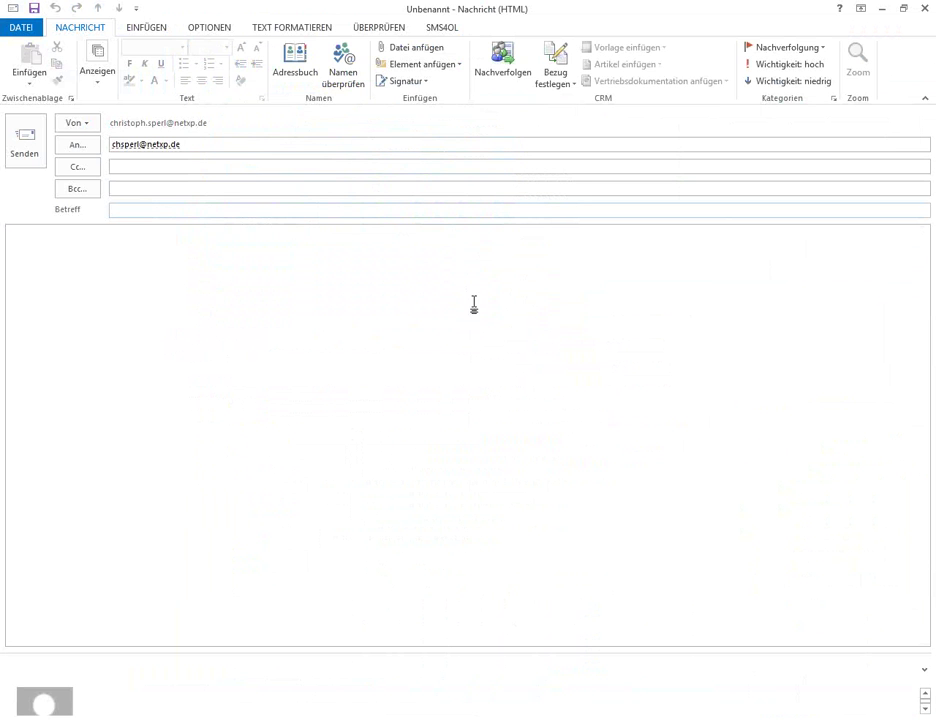
Close the unsent Outlook draft without saving it
left_click(929, 7)
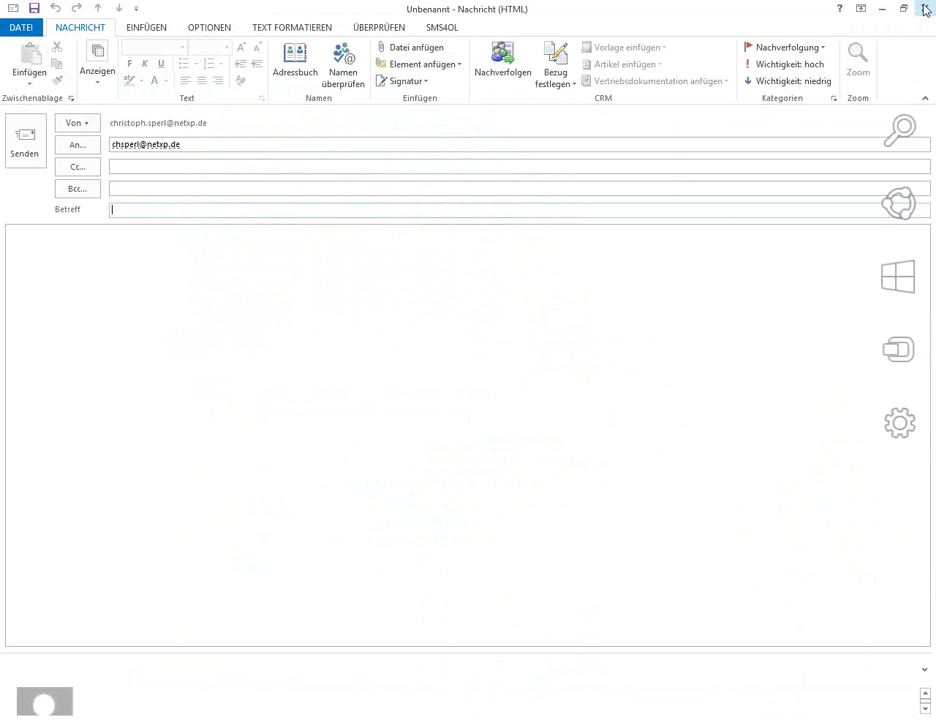
left_click(474, 407)
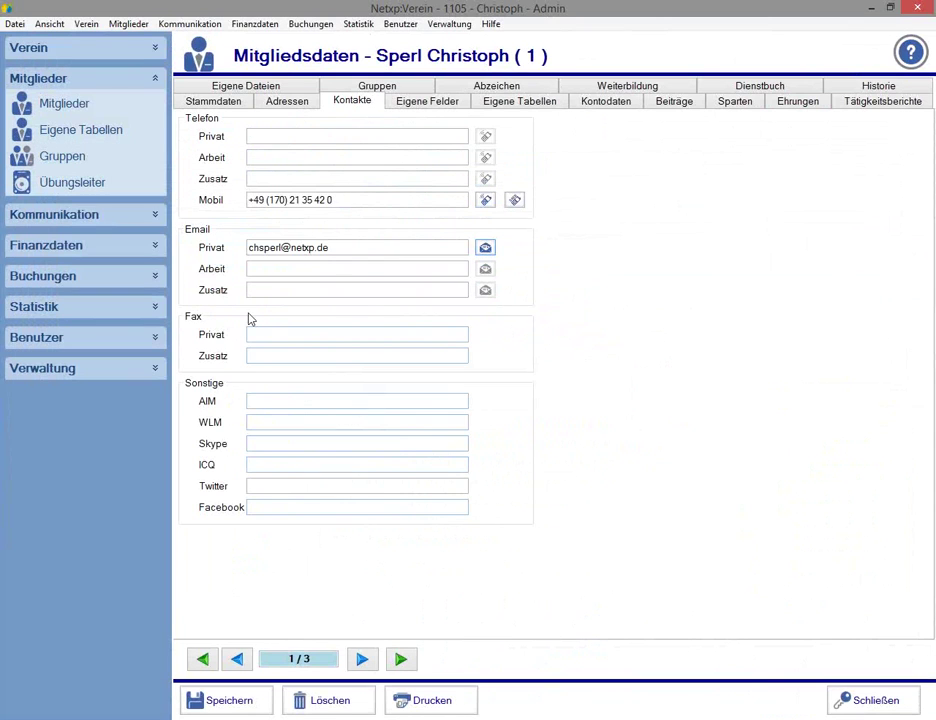
Select member 1 in the filtered list, try Mail senden and dismiss the missing-login error
left_click(60, 106)
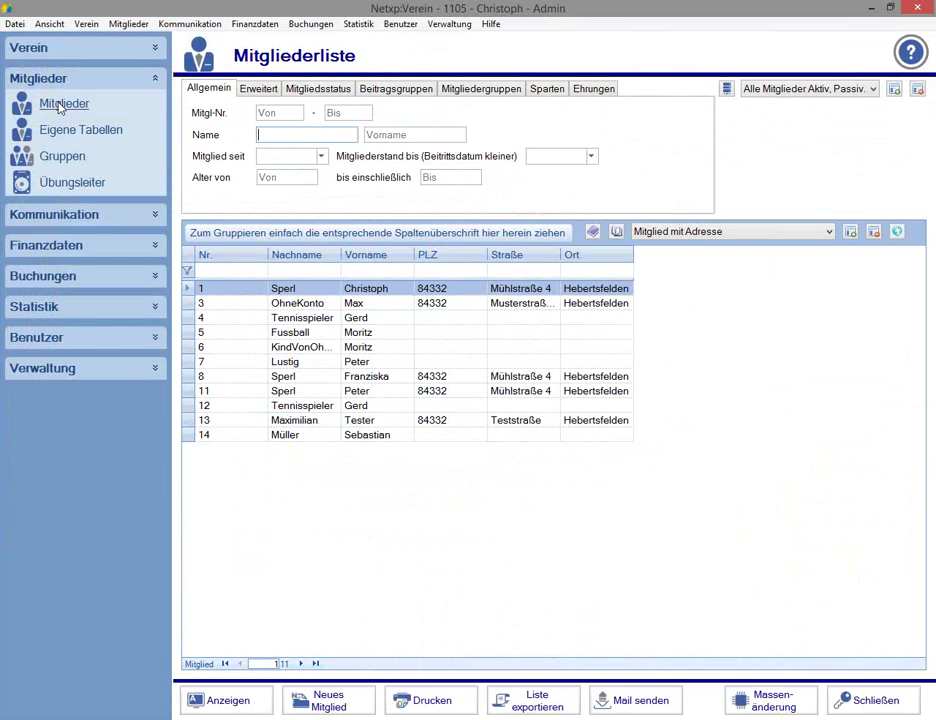
type("sperl")
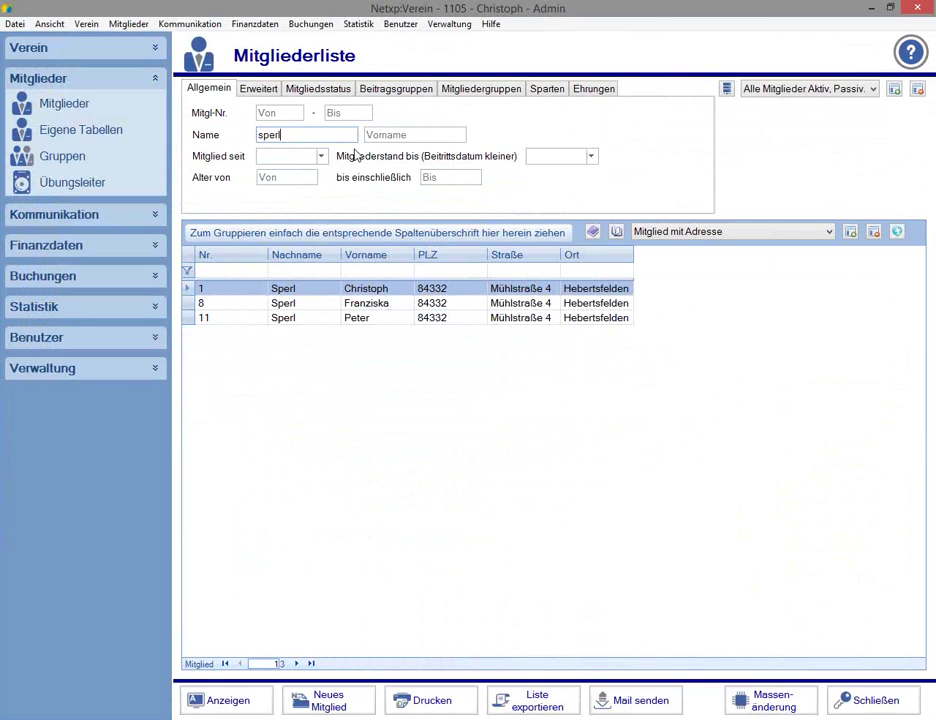
left_click(307, 292)
left_click(181, 290)
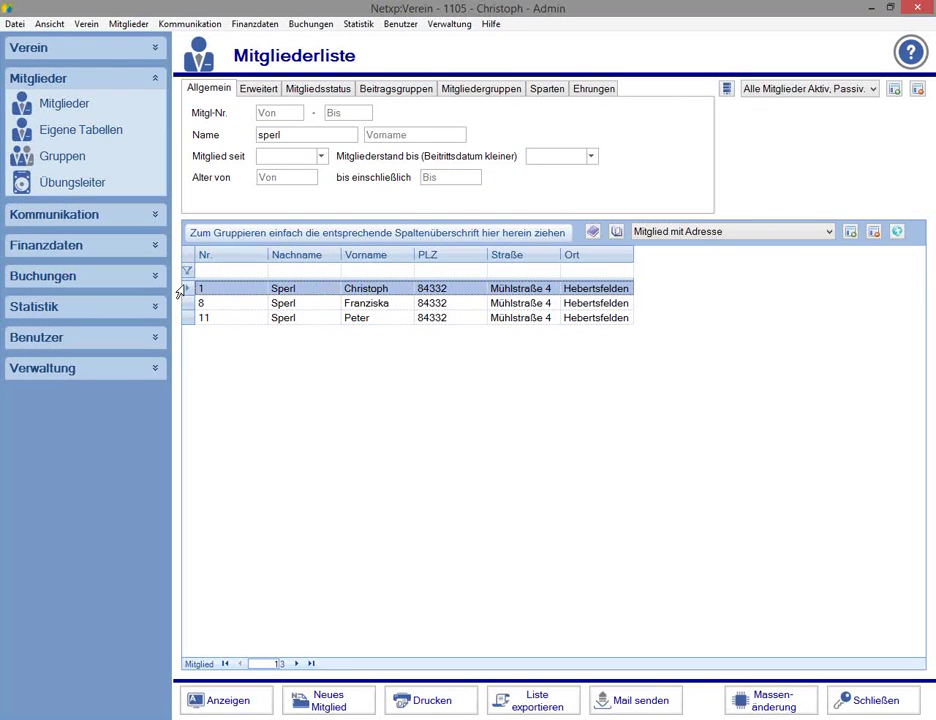
left_click(613, 703)
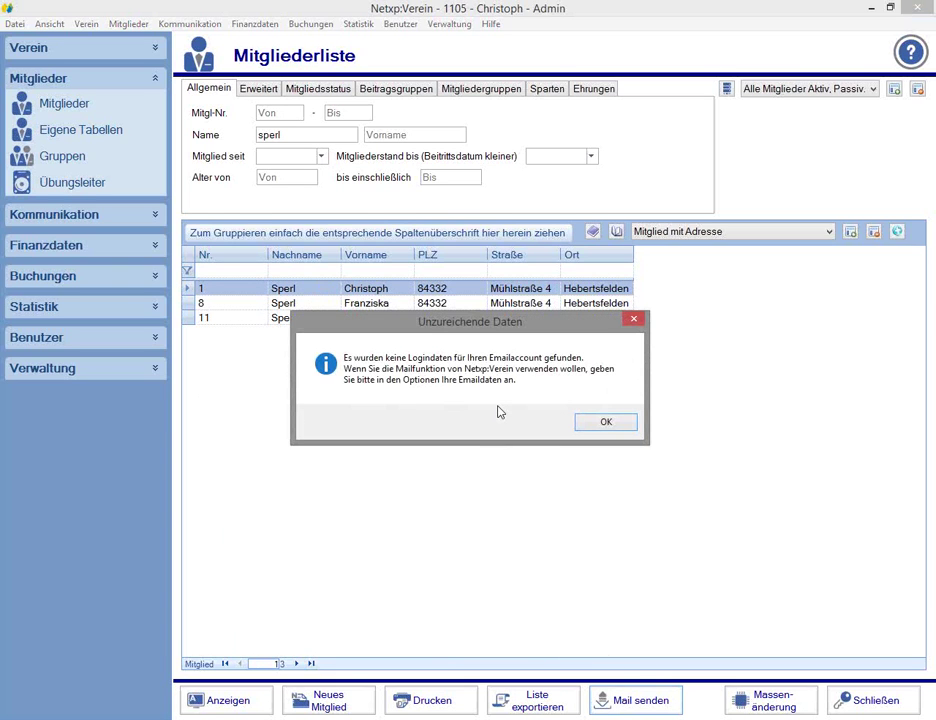
left_click(580, 421)
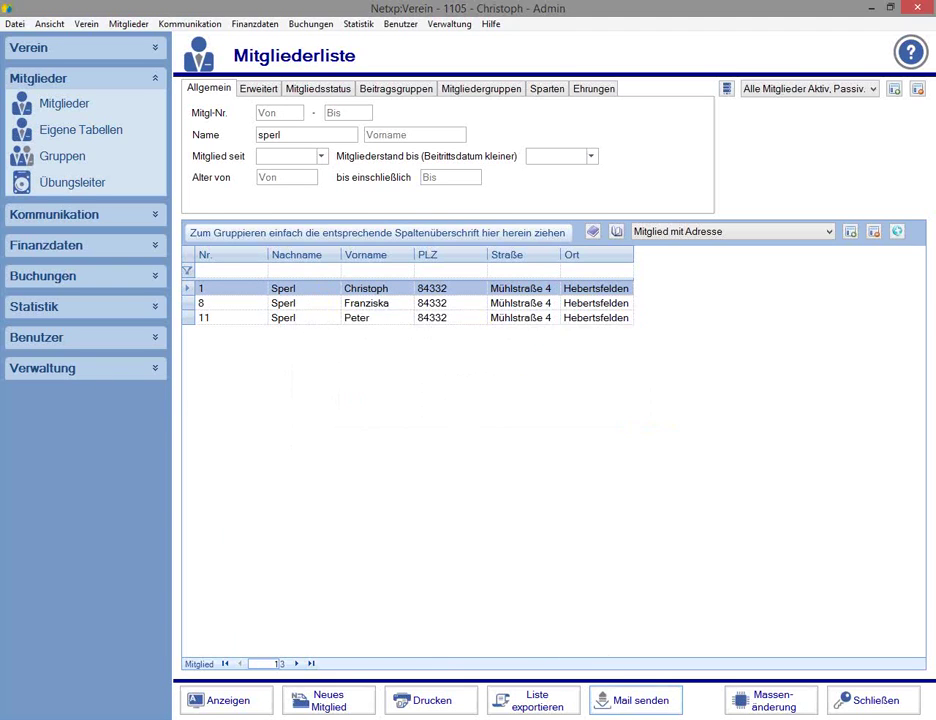
Keep Einmalige Email-Zugangsdaten under Verwaltung > Optionen > Kommunikation and save the options
left_click(45, 368)
left_click(62, 525)
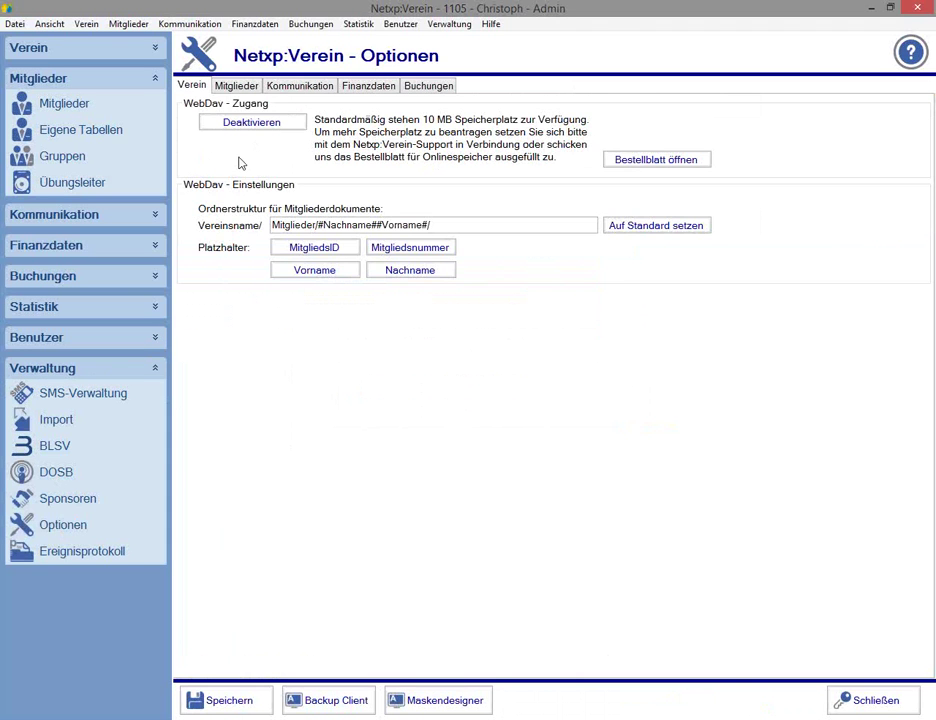
left_click(281, 87)
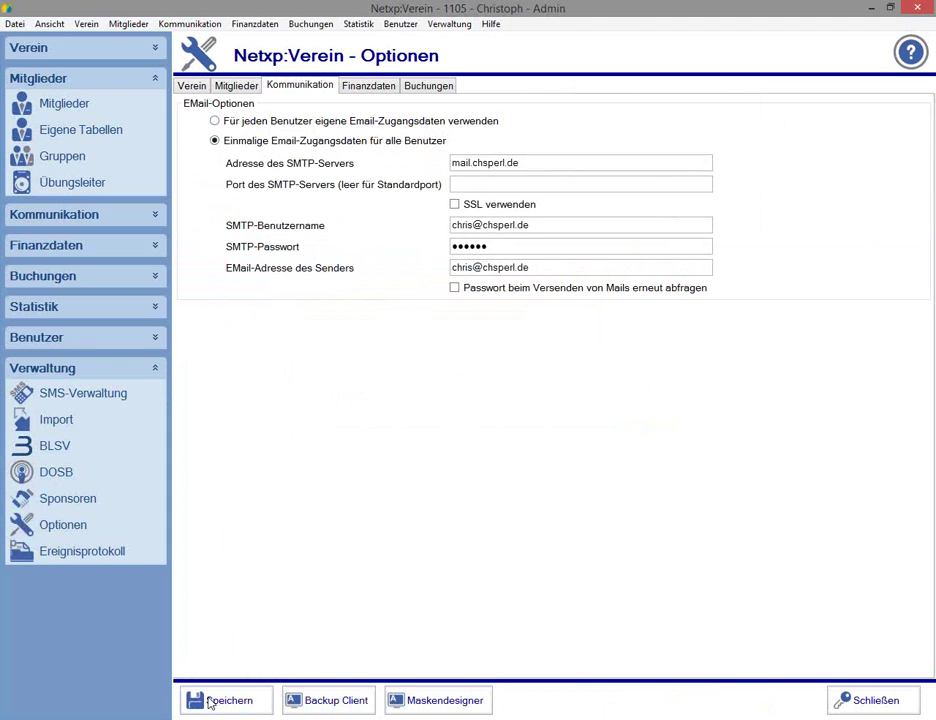
left_click(64, 103)
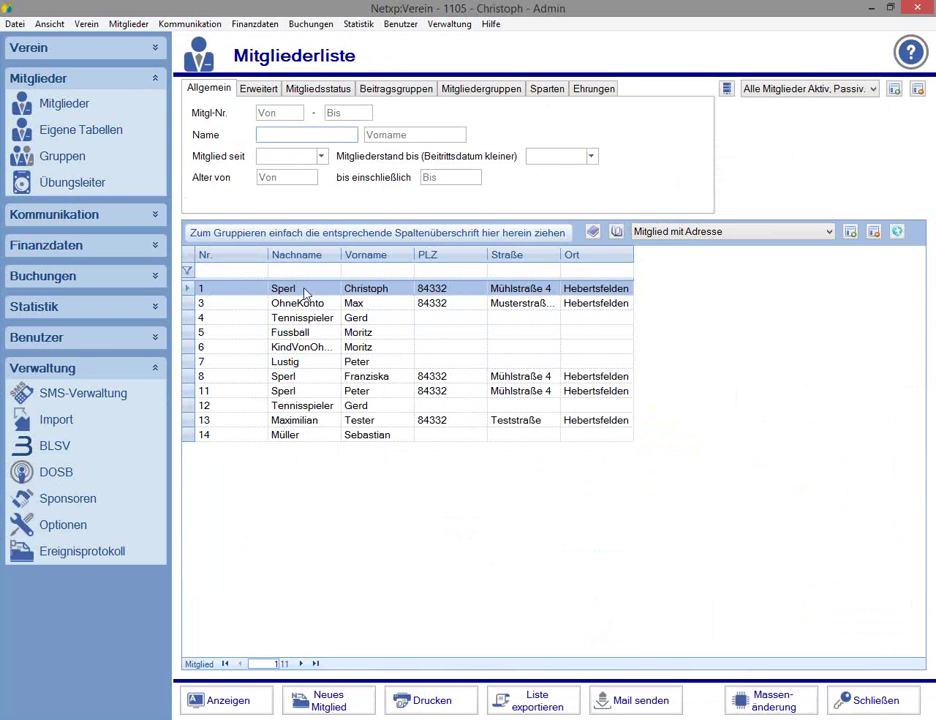
Start Mail senden with 'Nur selektierte Mitglieder verwenden' and 'An jede Emailadresse senden' chosen
left_click(627, 702)
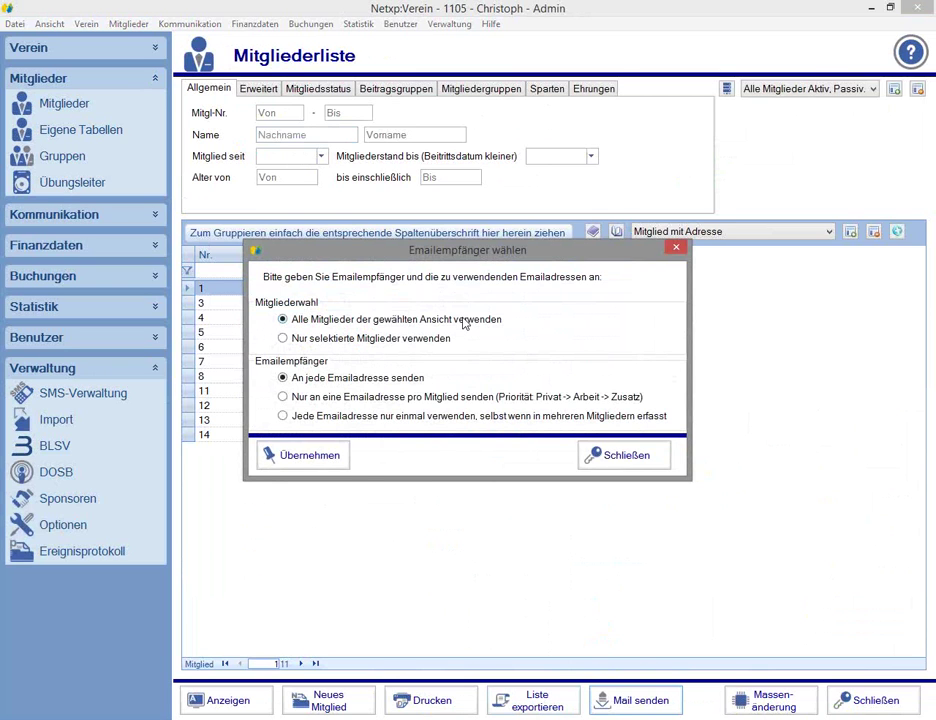
left_click(283, 339)
left_click_drag(330, 252, 539, 150)
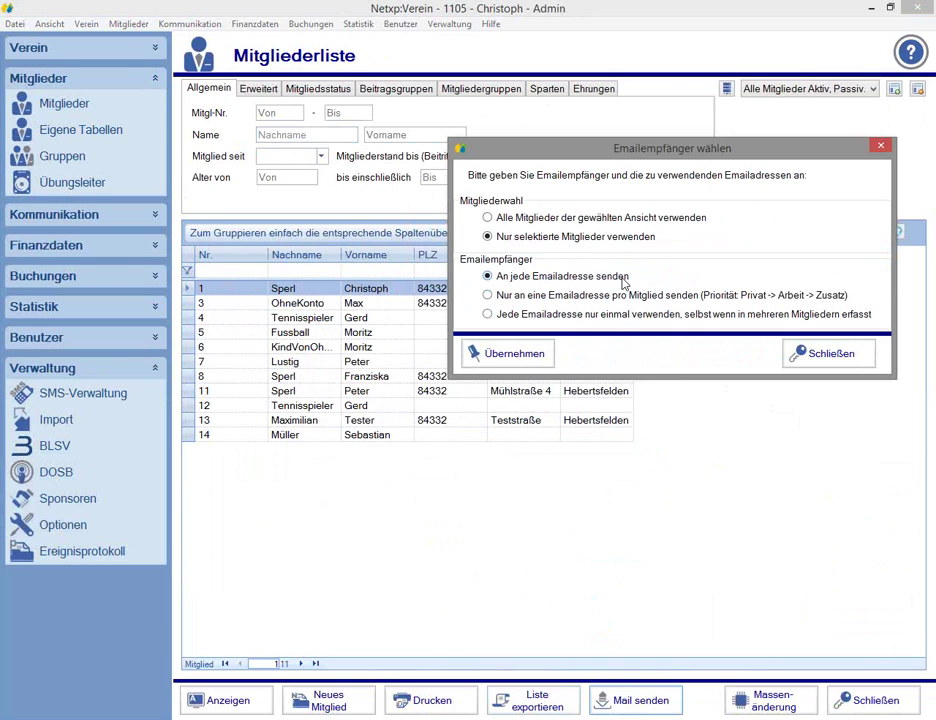
left_click(548, 297)
left_click(546, 281)
Confirm the recipients and enter the subject 'Bitte Sand bestellen'
left_click(505, 355)
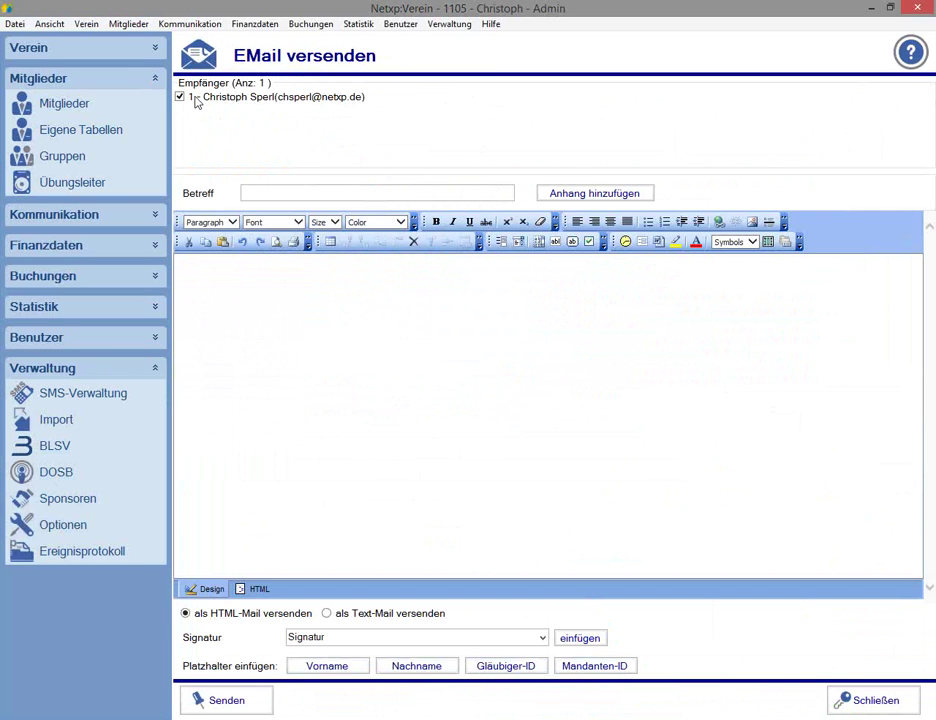
left_click(332, 194)
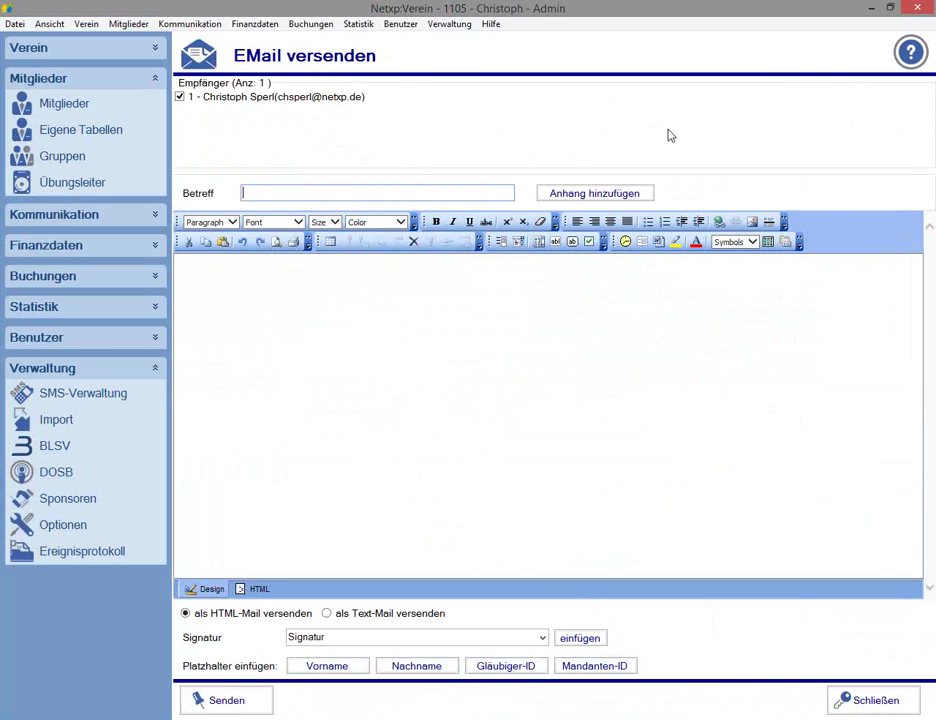
type("Bitte Sand bestellen")
key("Tab")
key("Tab")
Write a greeting to the member and the line 'bitte bestellen', then insert the signature
type("Hallo Ch")
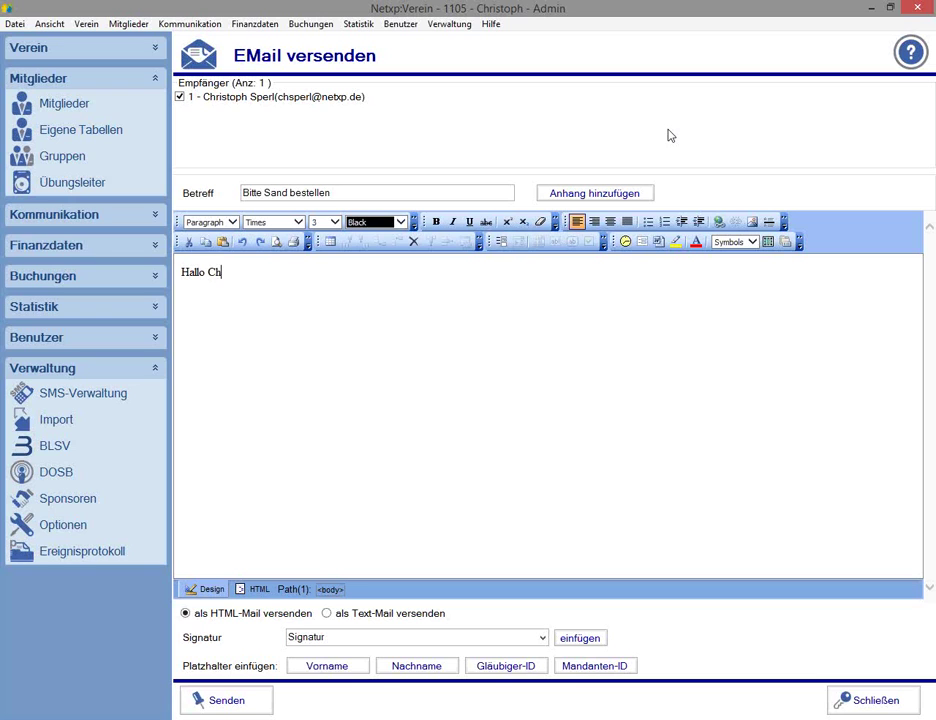
type("ristoph,")
key("Return")
type("bitte bestellen")
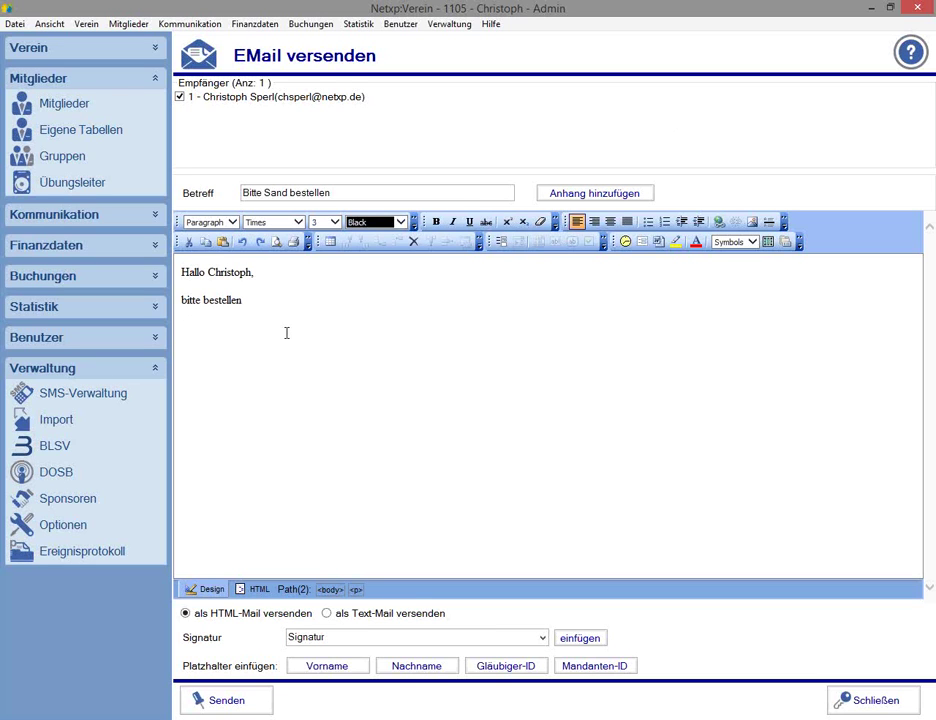
left_click(580, 637)
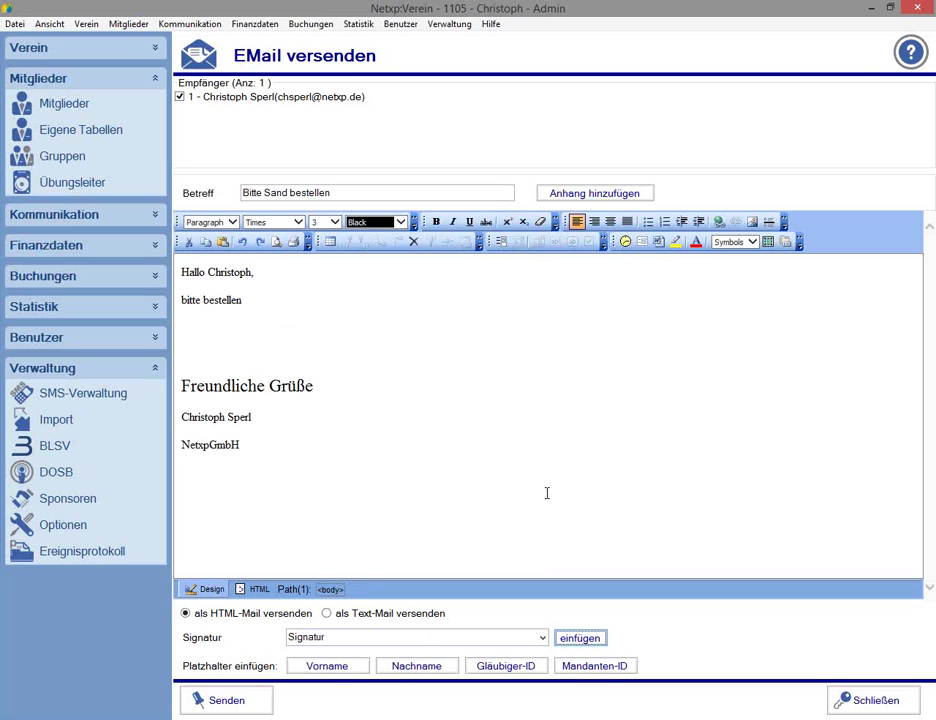
left_click(543, 638)
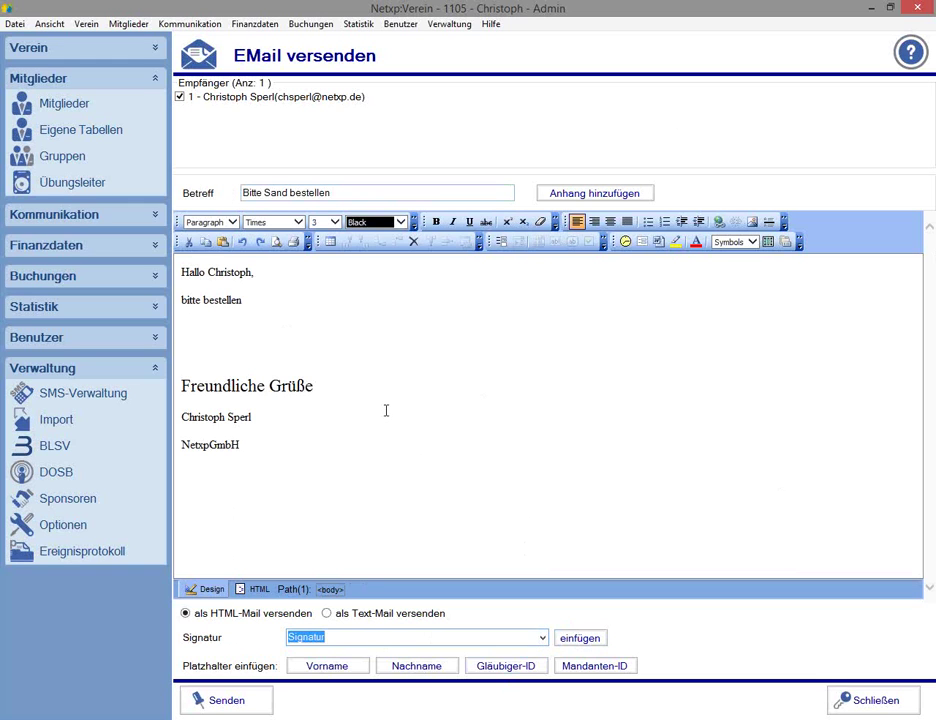
Delete the inserted signature and set the greeting line to font size 6
left_click_drag(299, 443, 176, 320)
key("Delete")
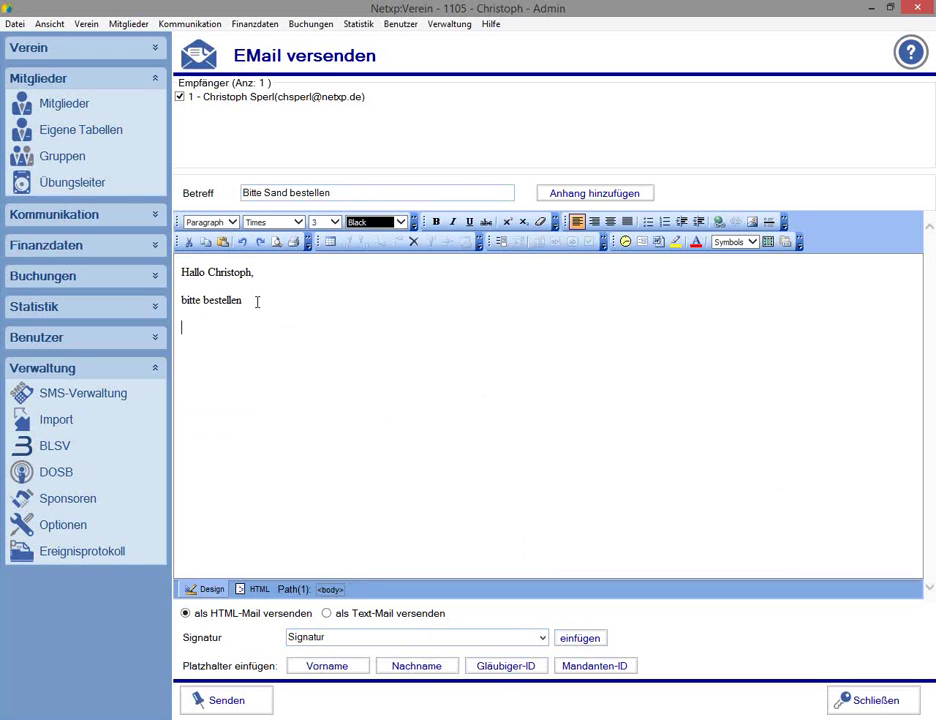
left_click_drag(270, 276, 208, 244)
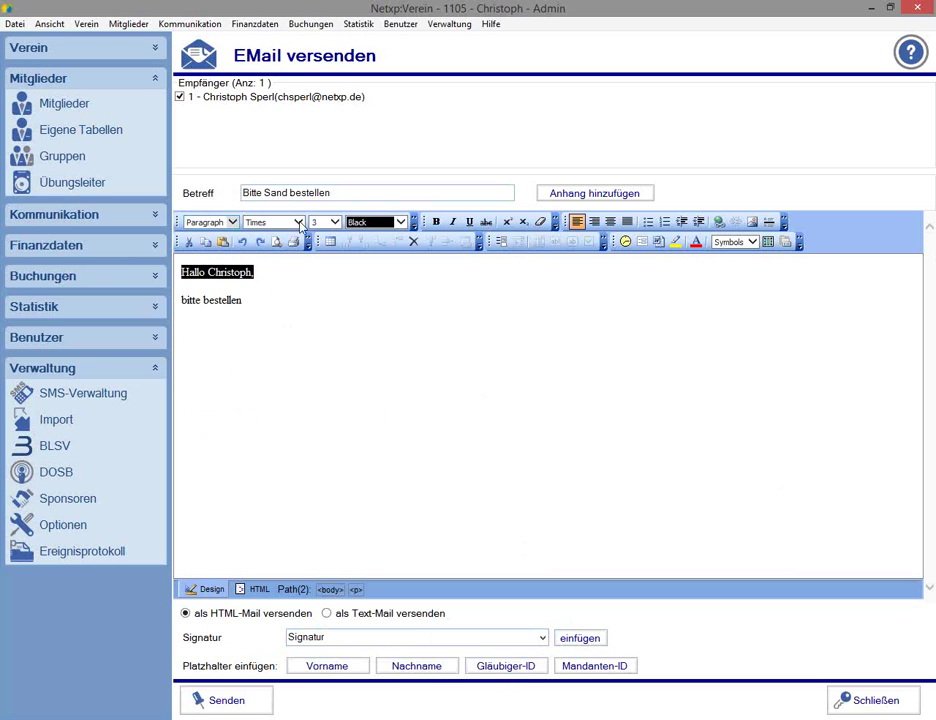
left_click(335, 222)
left_click(315, 250)
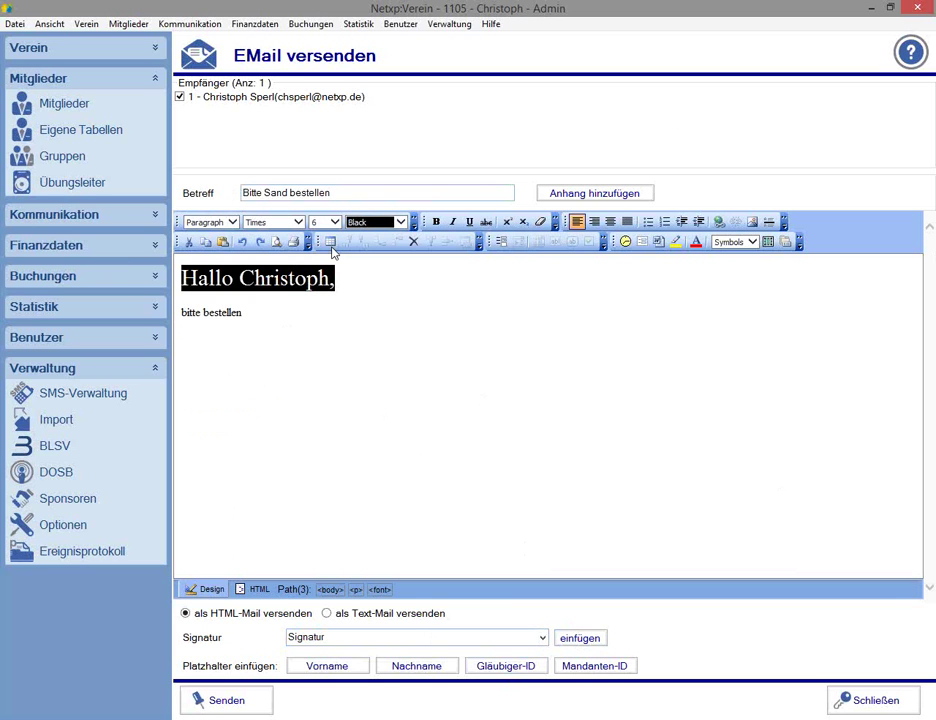
Make the greeting bold, underlined and italic, then send the e-mail
left_click(436, 222)
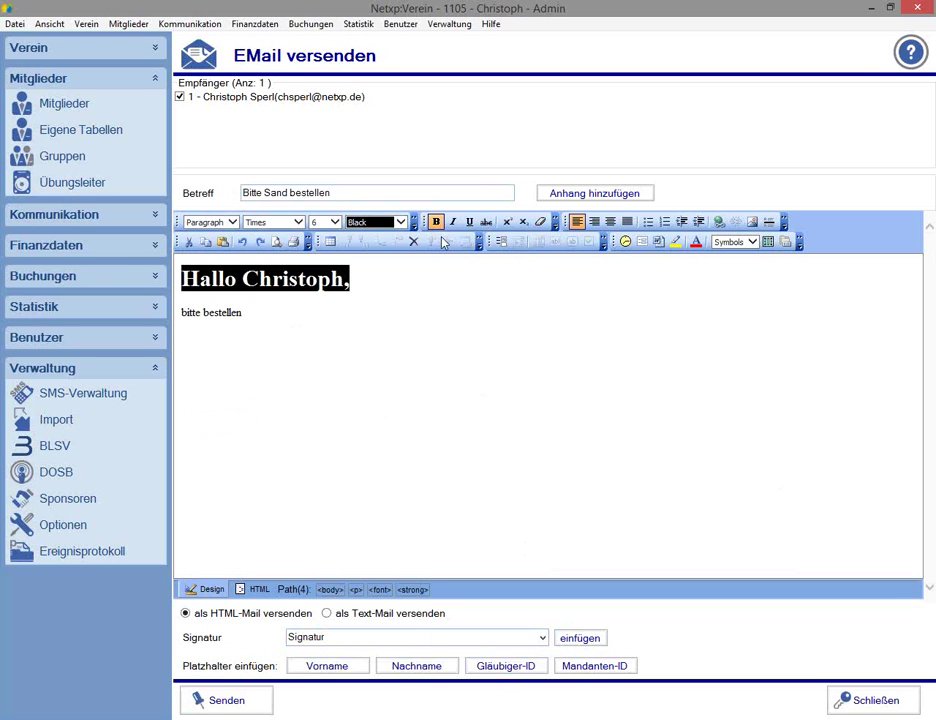
left_click(469, 222)
left_click(452, 222)
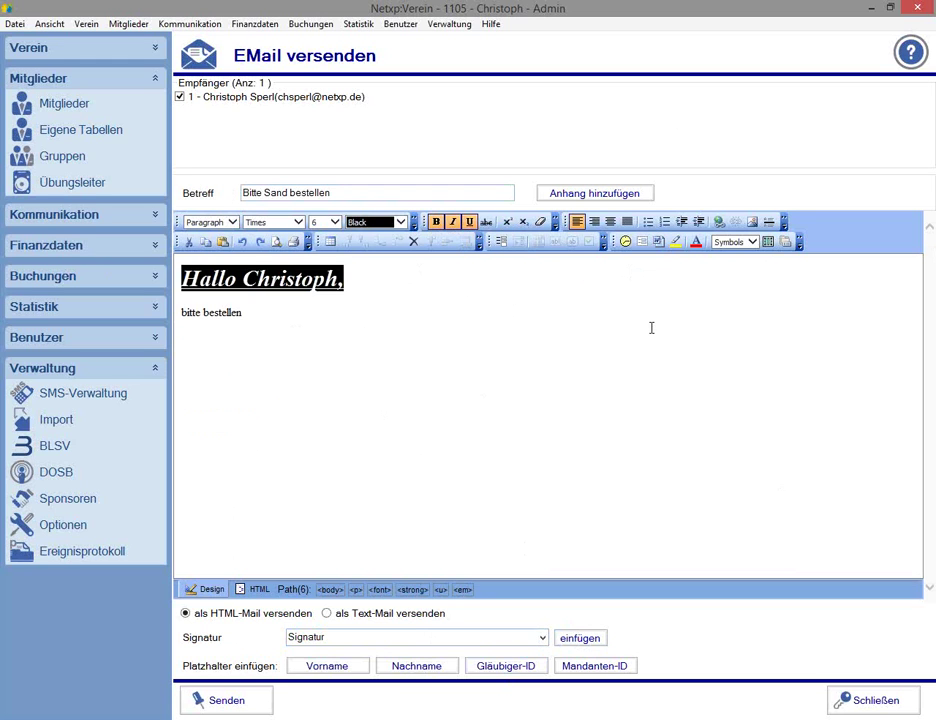
left_click(224, 704)
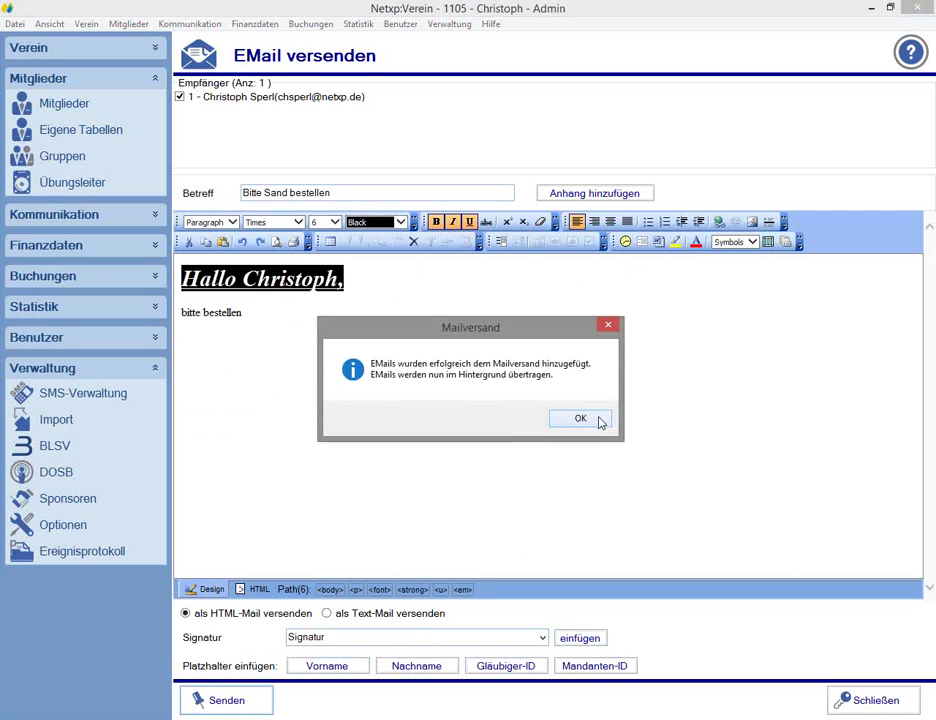
Dismiss the Mailversand confirmation and open the EMailversand queue under Kommunikation
left_click(581, 419)
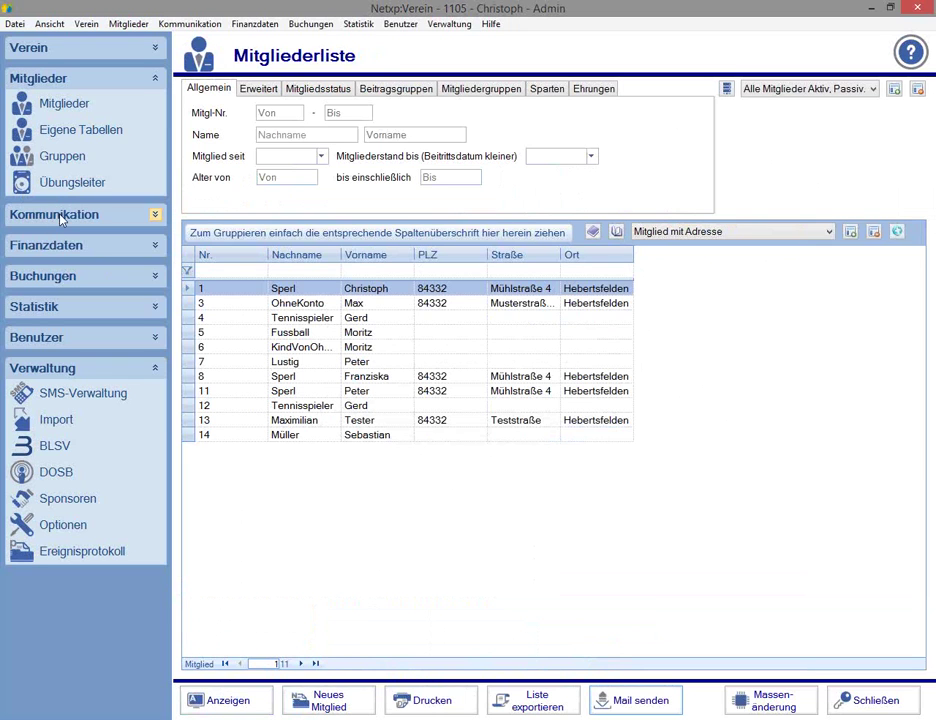
left_click(60, 215)
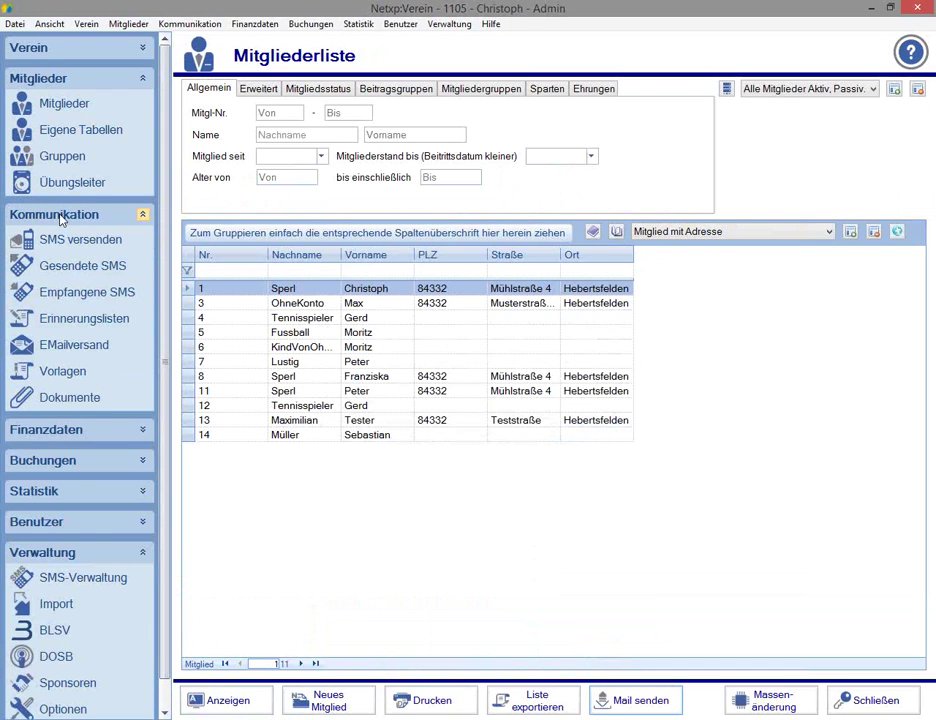
left_click(63, 346)
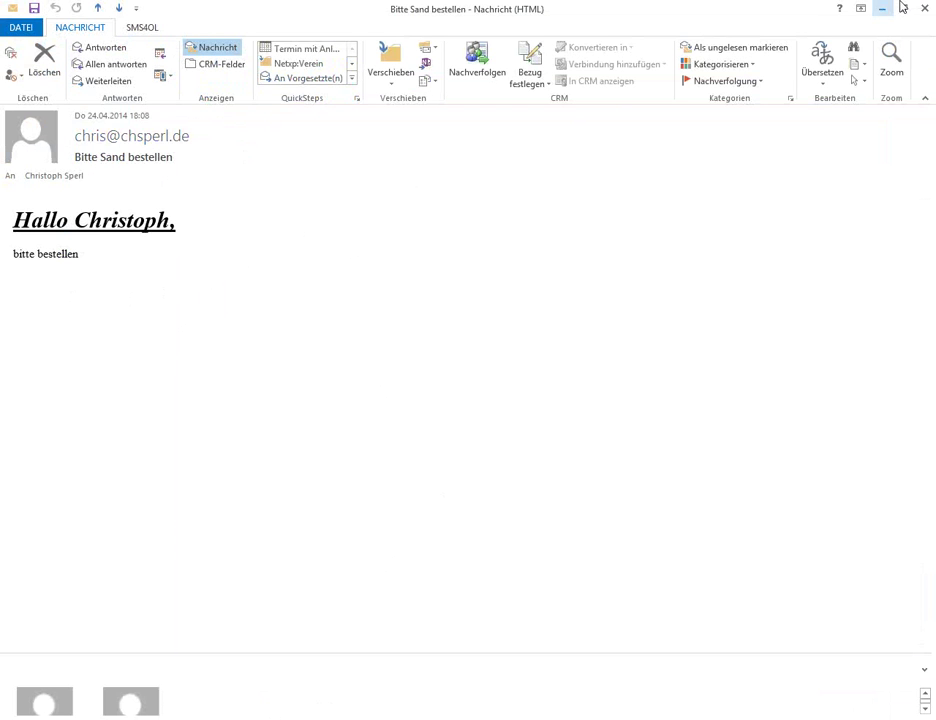
Close the received 'Bitte Sand bestellen' HTML message in Outlook after checking its formatting
key("Escape")
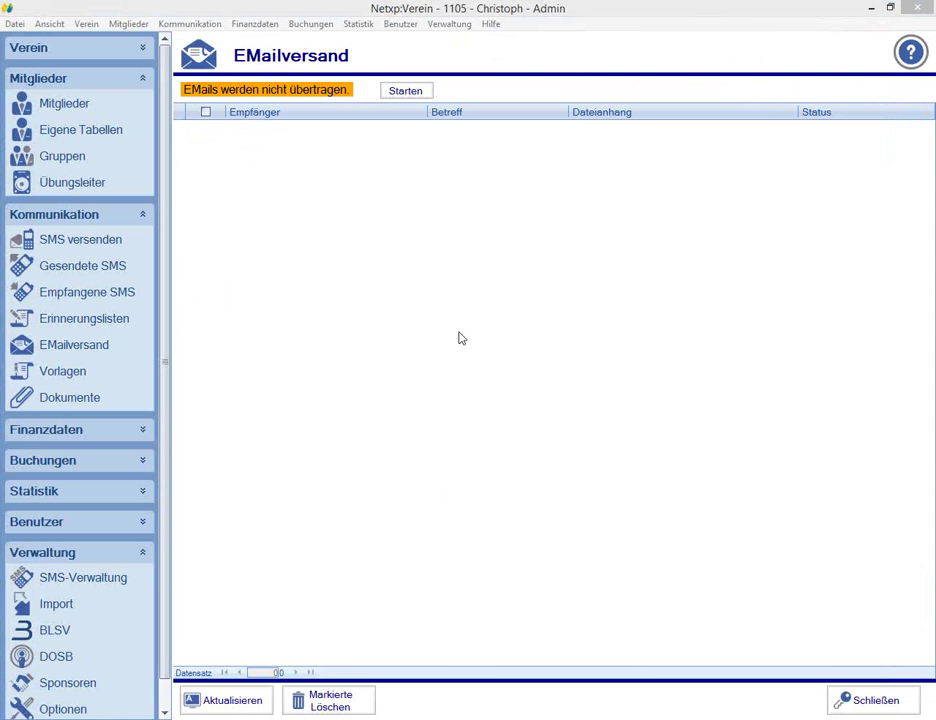
From the member list, start Mail senden with 'Nur selektierte Mitglieder verwenden' and confirm it
left_click(65, 108)
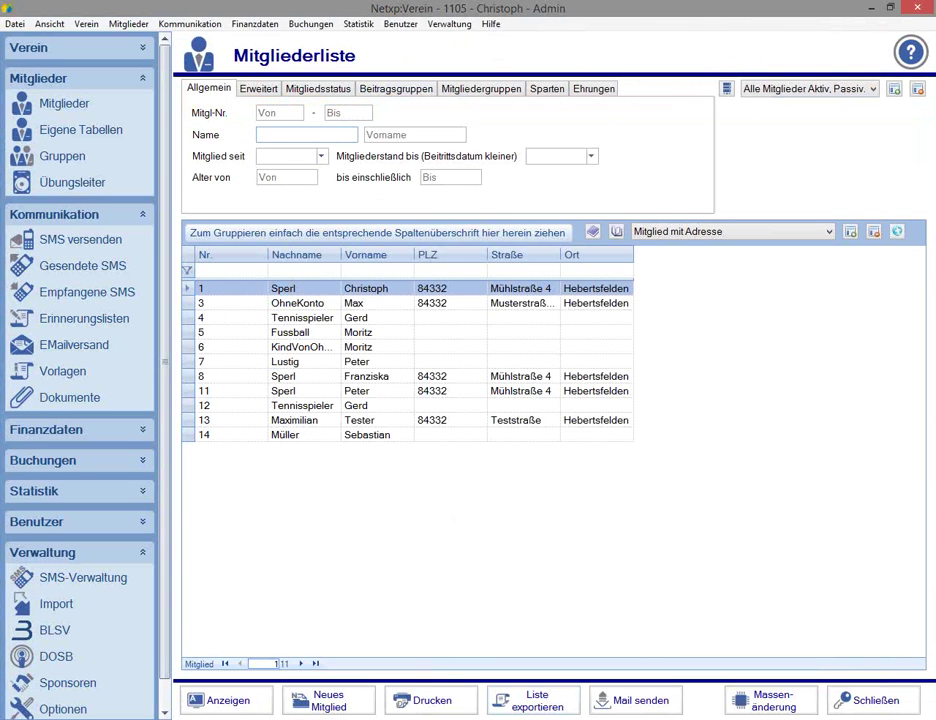
left_click(637, 704)
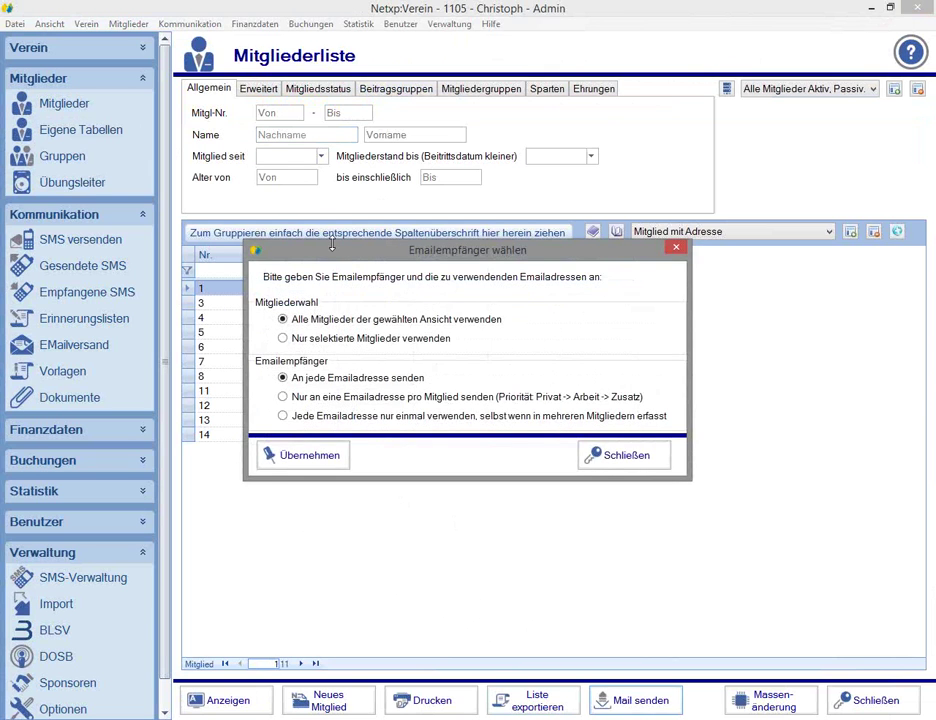
left_click_drag(332, 250, 606, 212)
left_click(605, 254)
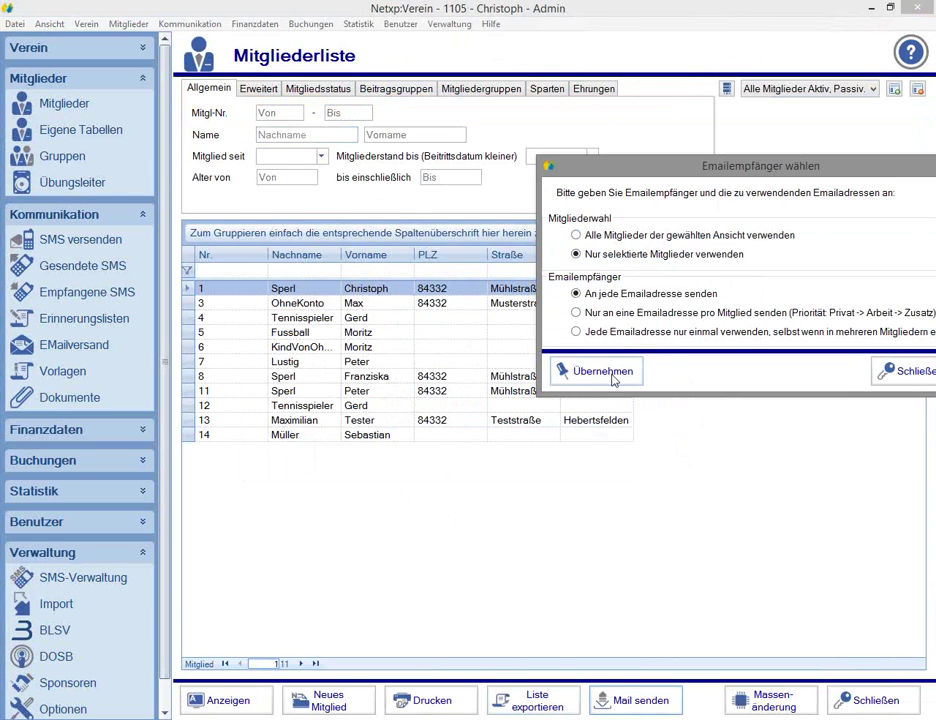
left_click(598, 371)
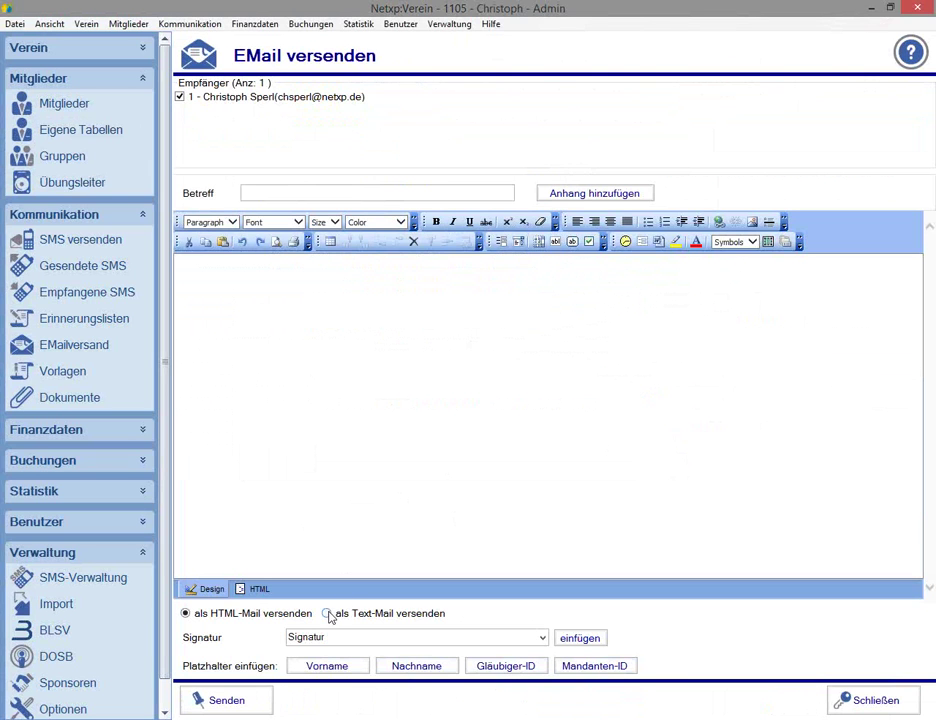
Send a plain-text mail 'Bitte Sand bestellen' with body 'Servus, bitte bestellen :)' and confirm it
left_click(326, 613)
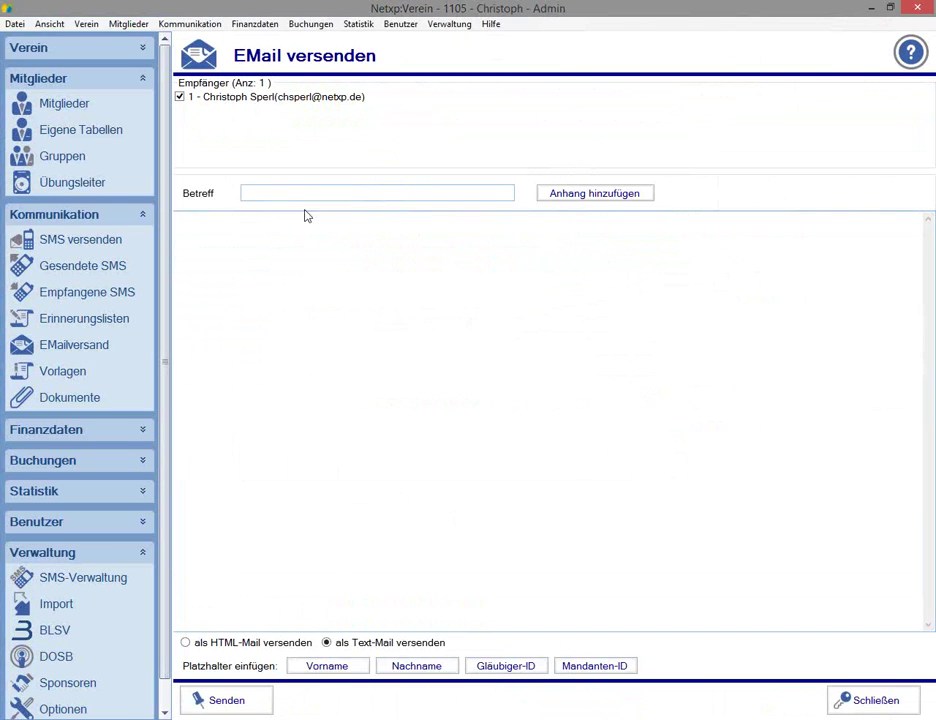
left_click(278, 194)
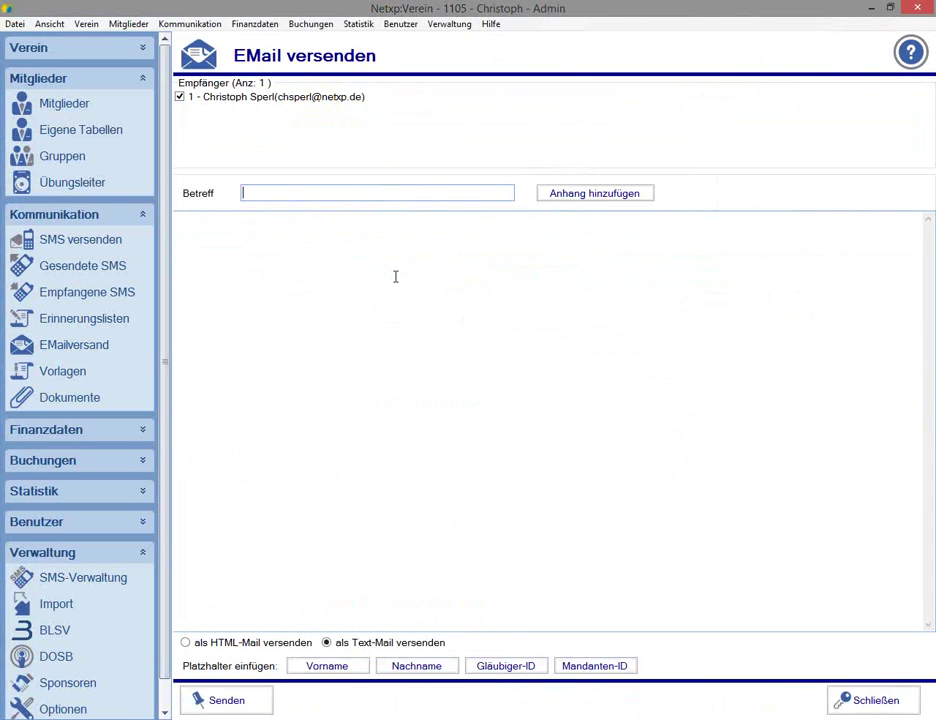
type("Bitte Sand bestellen")
key("Tab")
key("Tab")
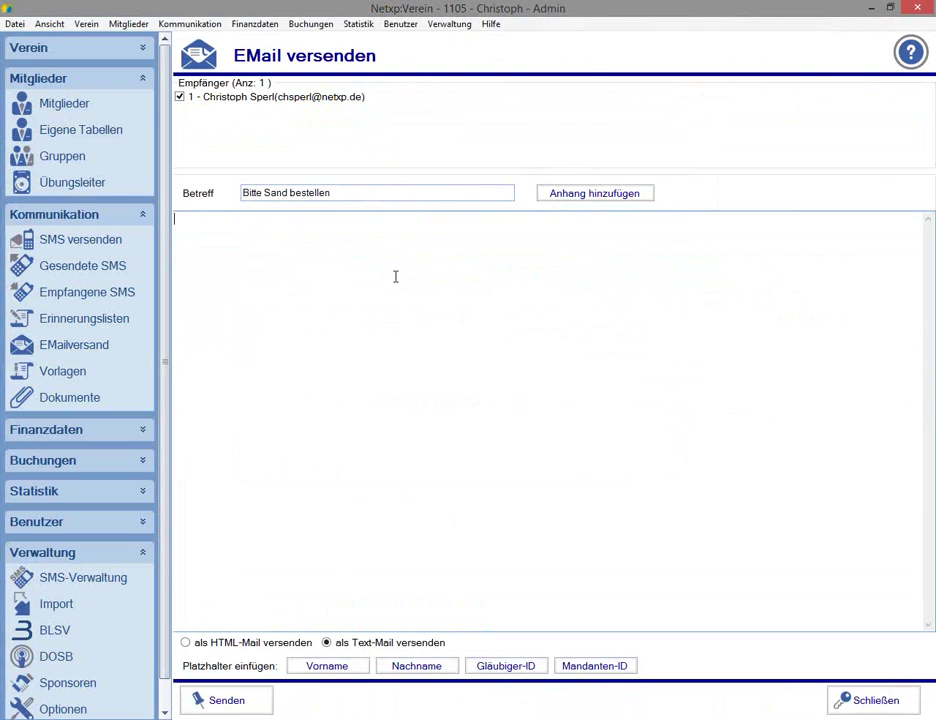
type("Servus,")
key("Return")
key("Return")
type("bitte bestellen :)")
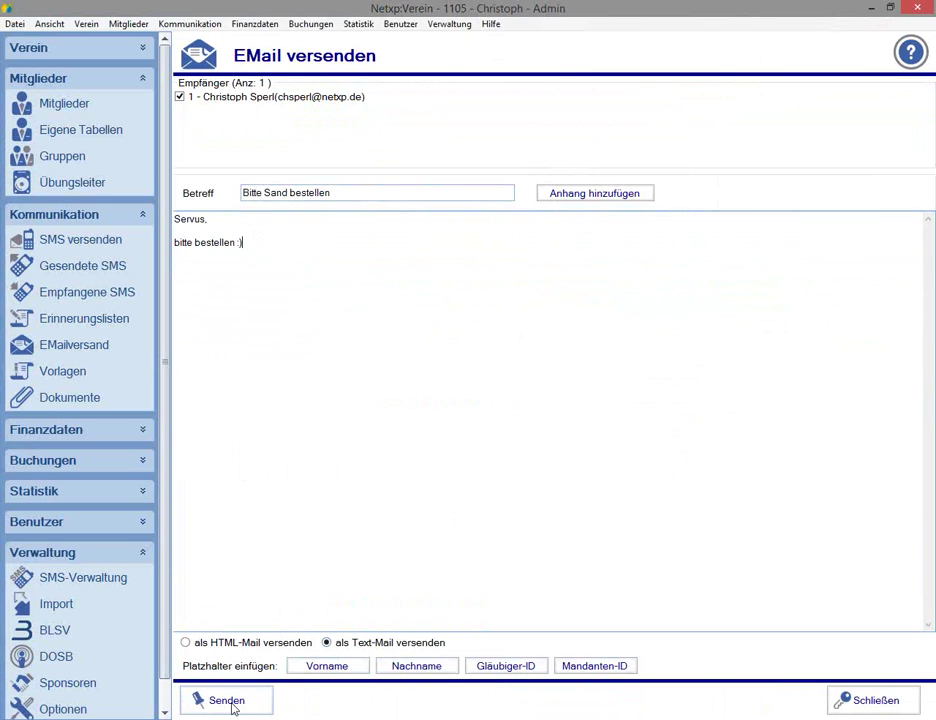
left_click(234, 704)
left_click(580, 418)
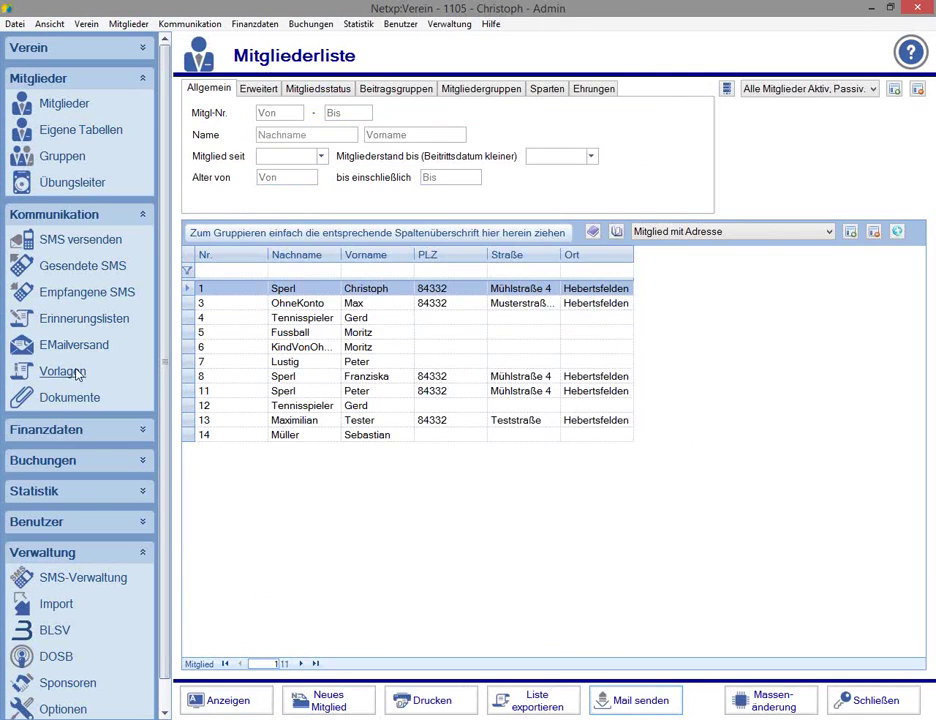
Open the EMailversand queue and close the received plain-text message in Outlook
left_click(74, 344)
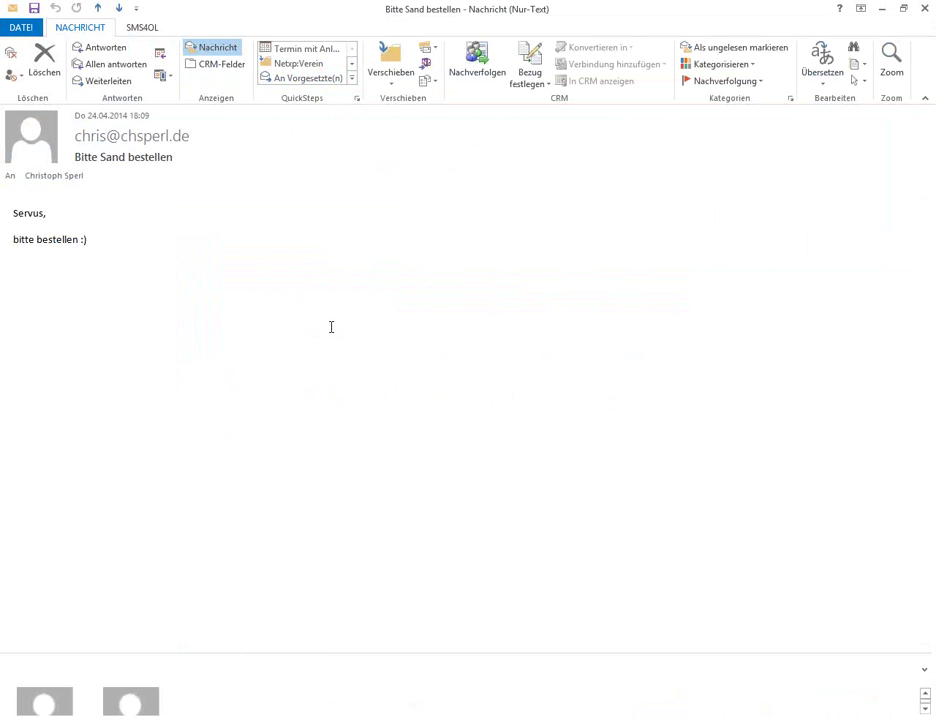
left_click(925, 8)
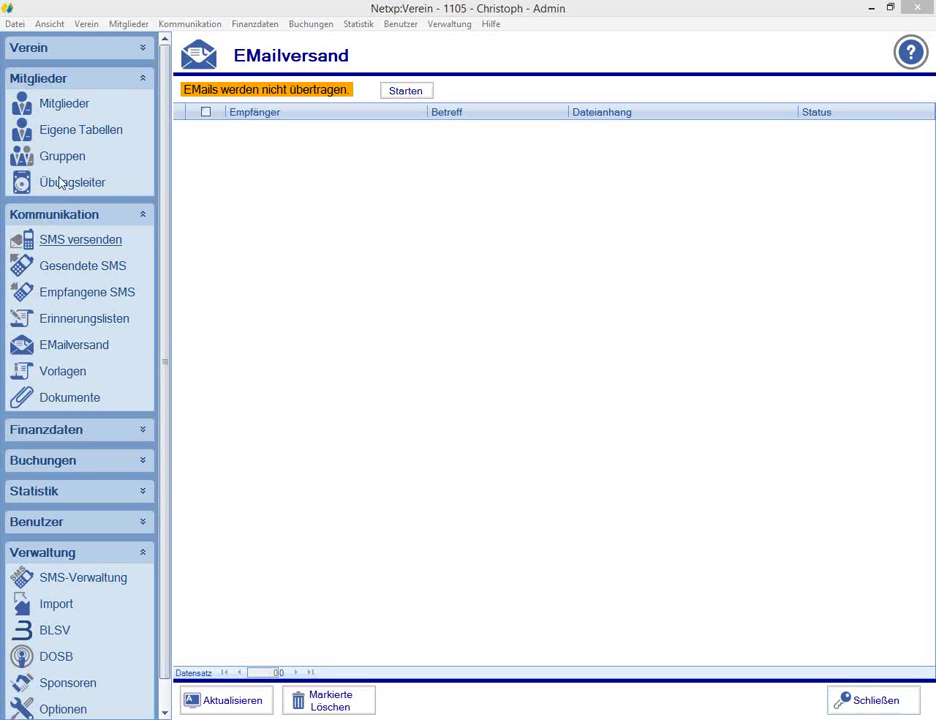
Open Mitglieder, bring up Emailempfänger wählen via Mail senden, and move it off the member rows
left_click(63, 104)
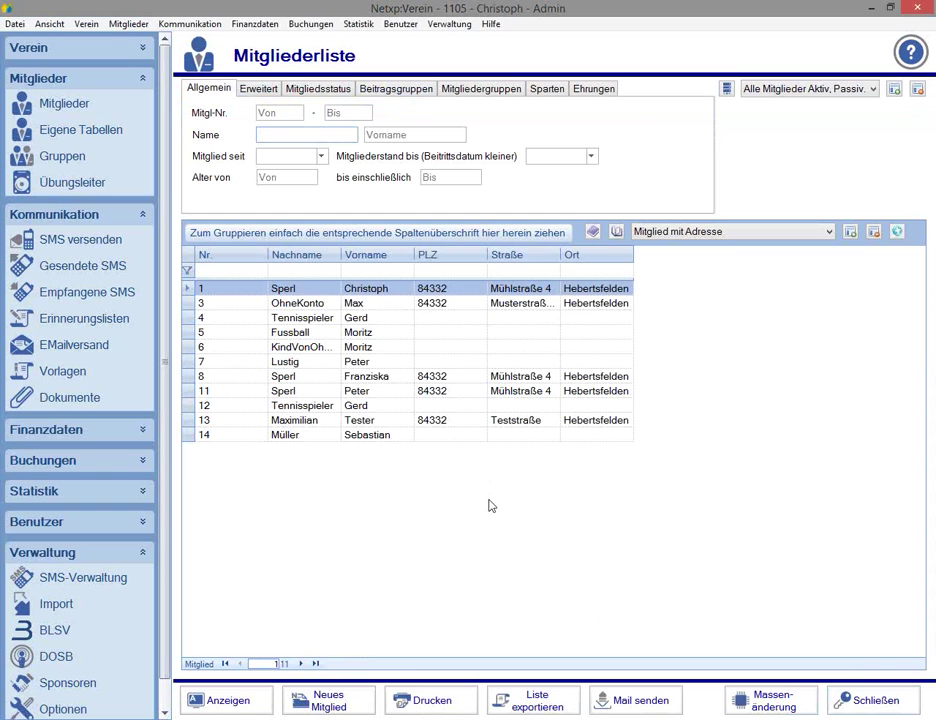
left_click(645, 701)
left_click_drag(449, 253, 561, 170)
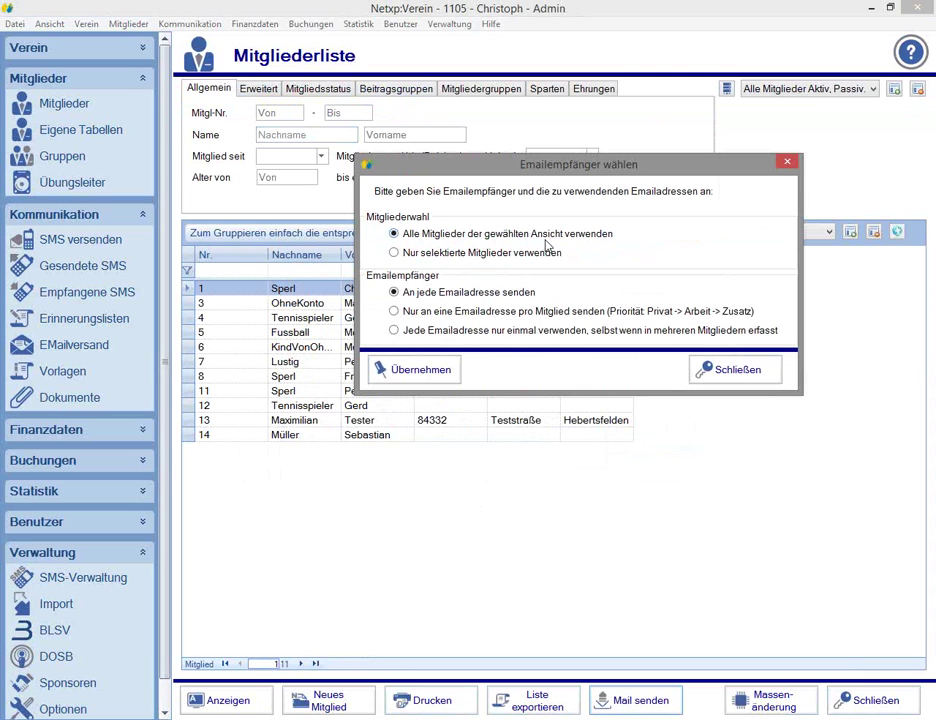
key("Escape")
left_click(297, 135)
type("sperl")
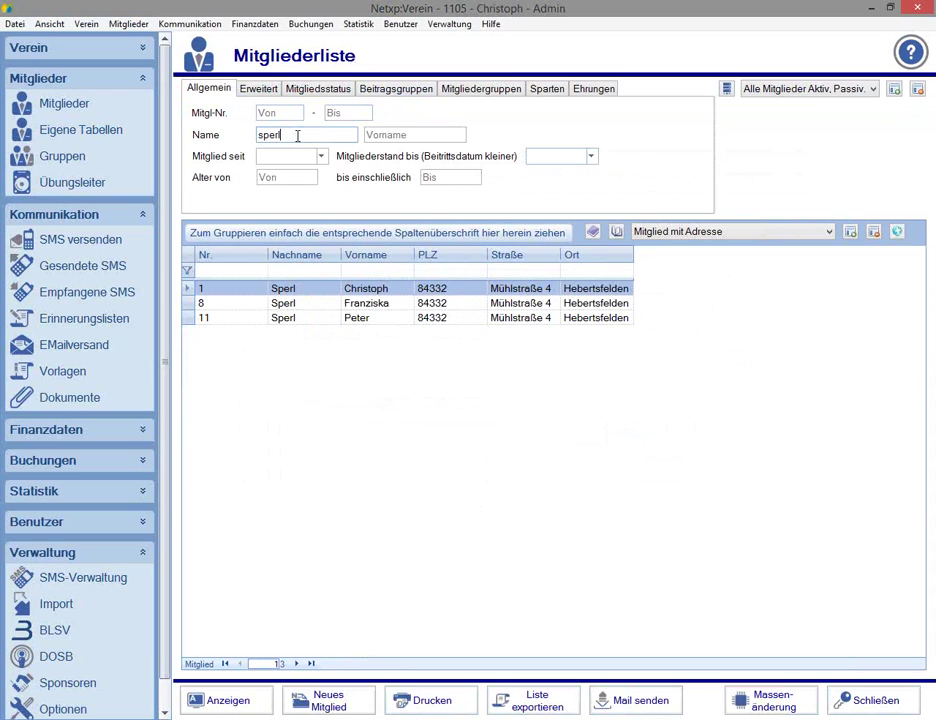
left_click(382, 132)
type("chr")
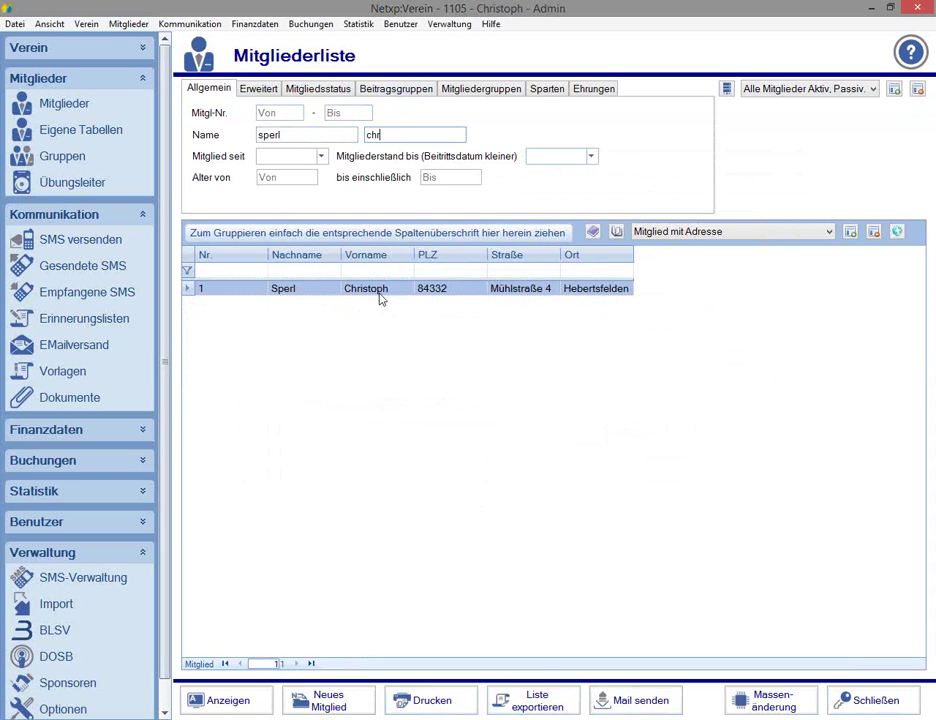
left_click(633, 700)
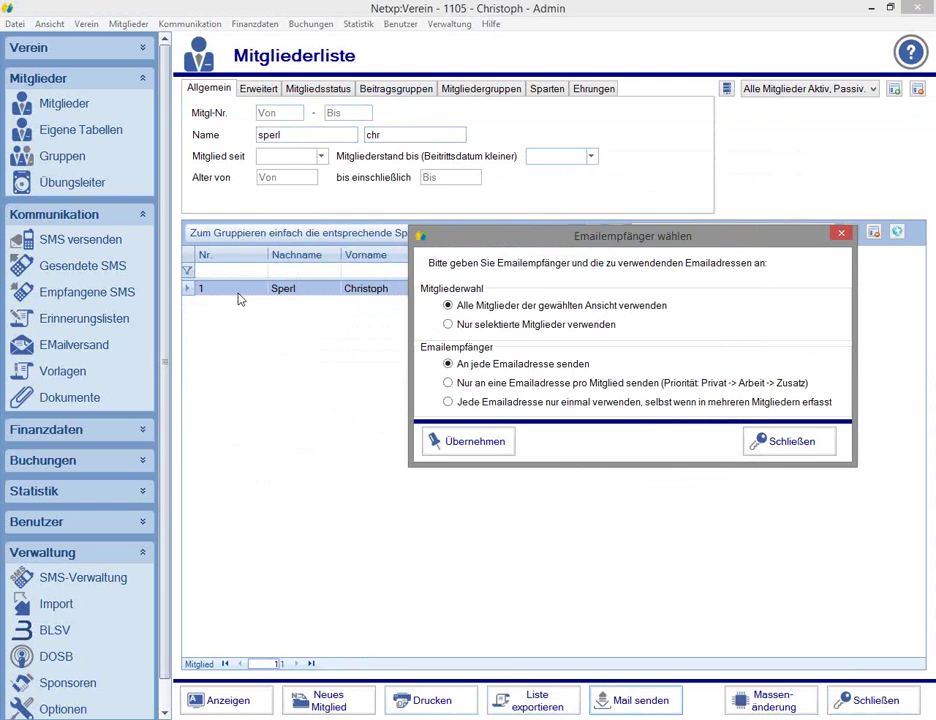
left_click(476, 442)
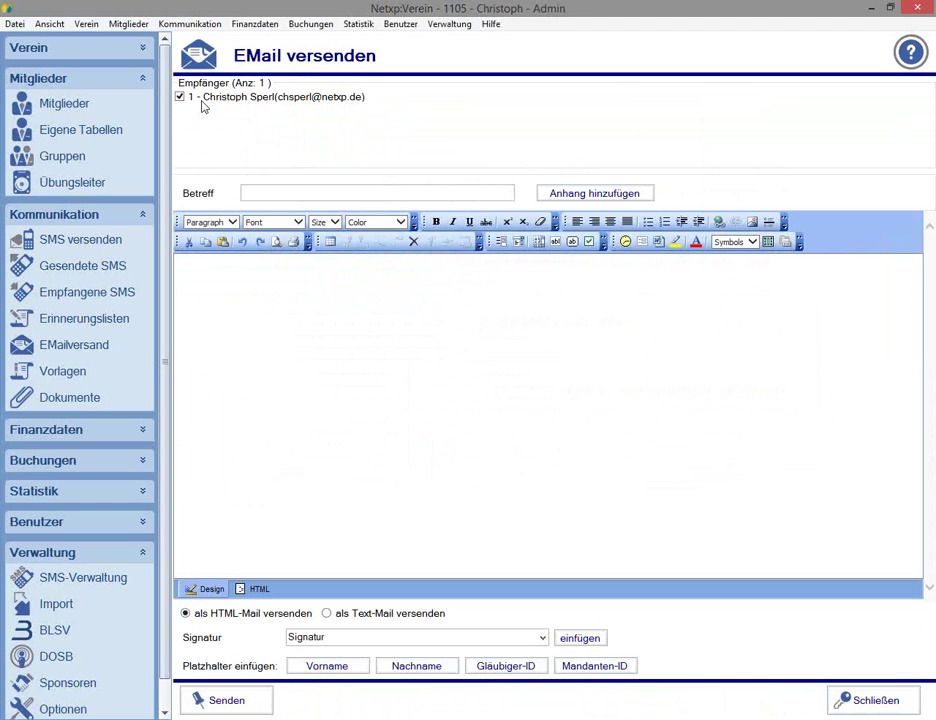
Discard the email form, briefly open and close the Drucken choice, and reopen Emailempfänger wählen
left_click(866, 704)
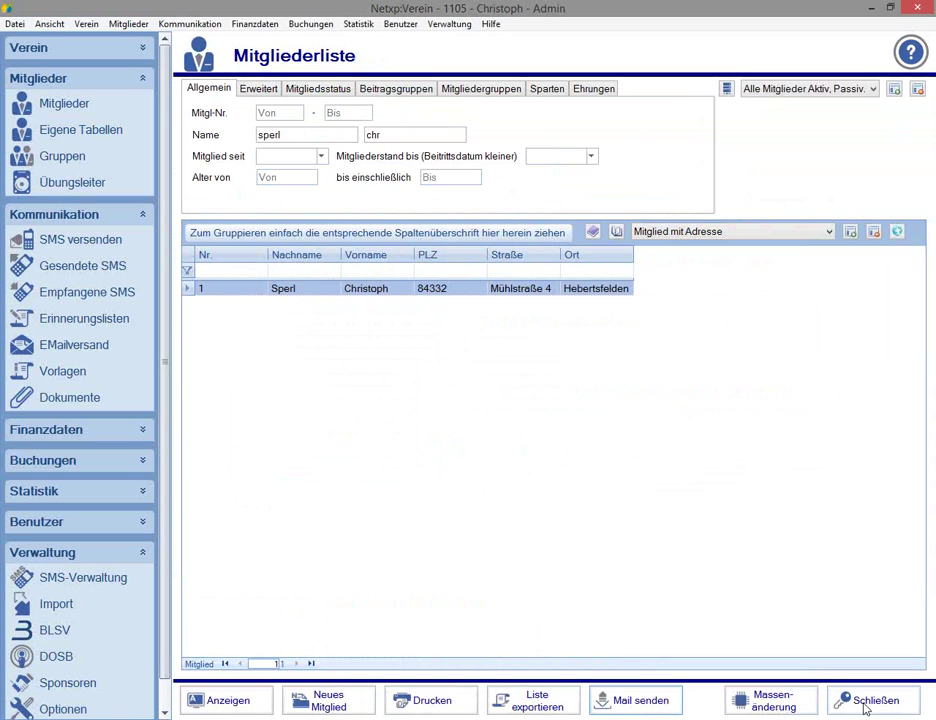
double_click(297, 134)
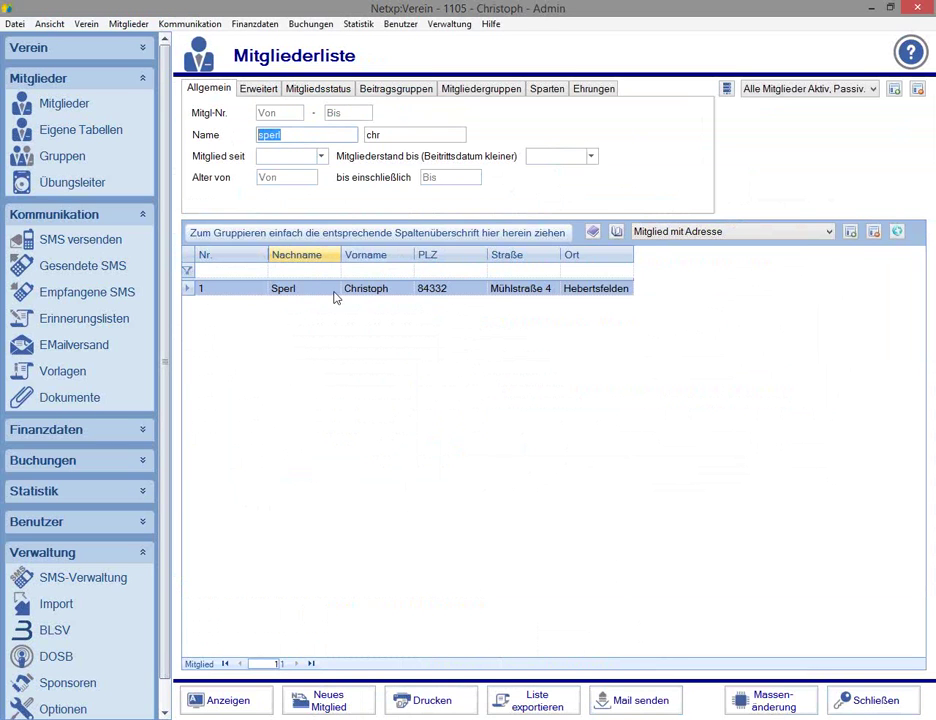
left_click(430, 702)
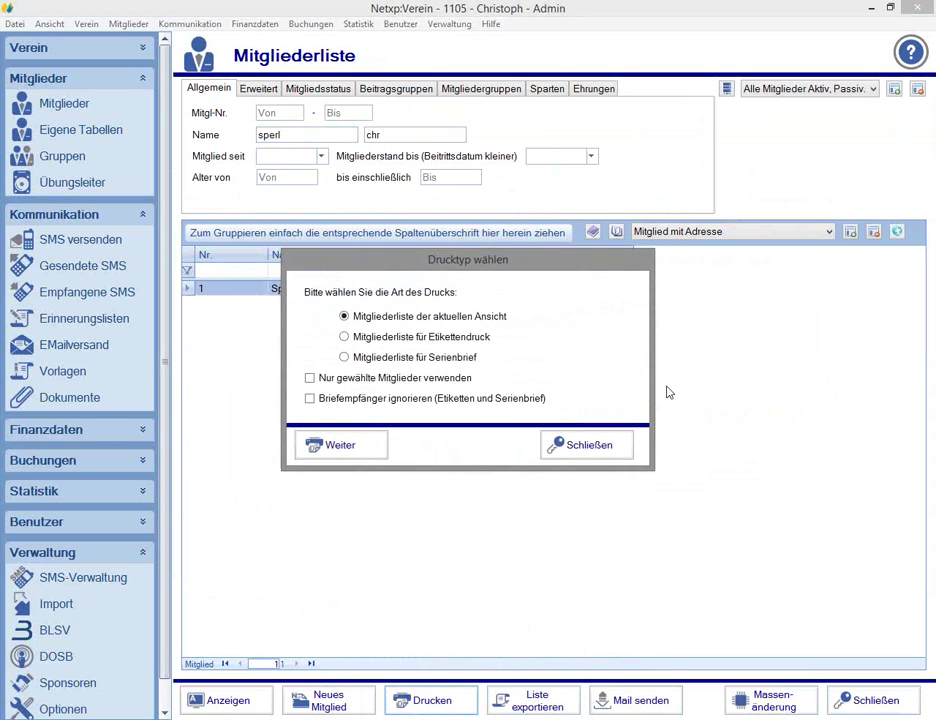
left_click(592, 446)
left_click(610, 700)
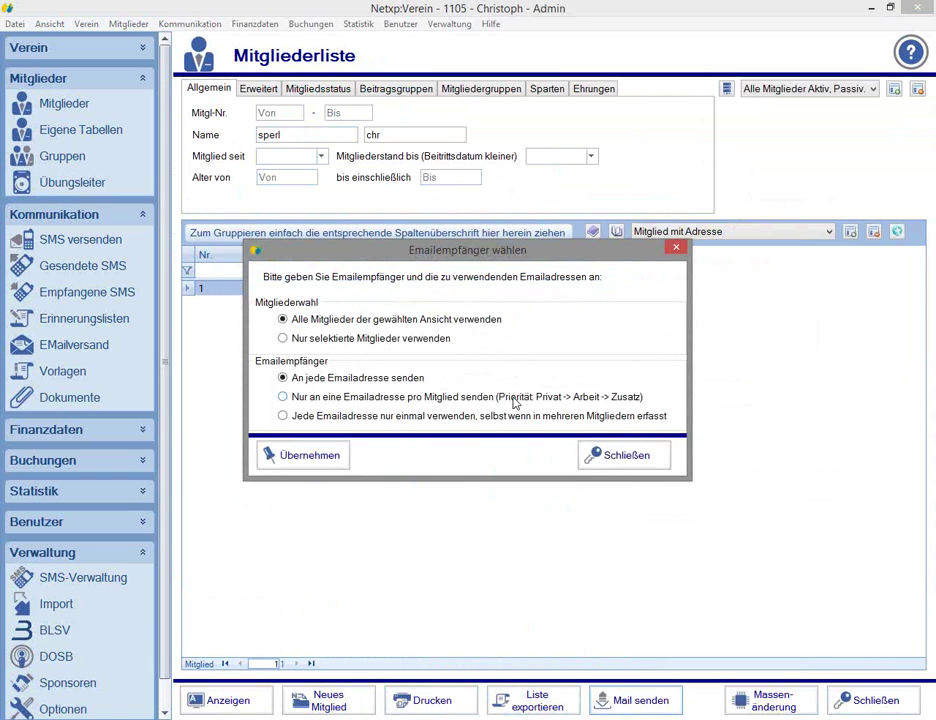
Choose 'Nur an eine Emailadresse pro Mitglied senden', toggle the recipient off and on twice, then close
left_click(515, 400)
left_click(294, 460)
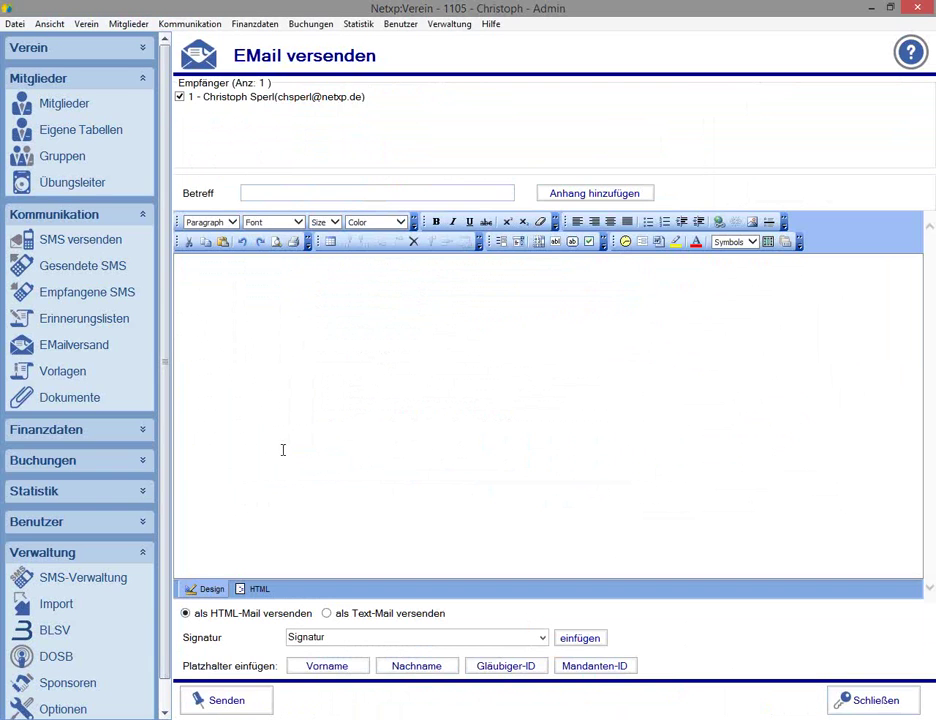
left_click(181, 97)
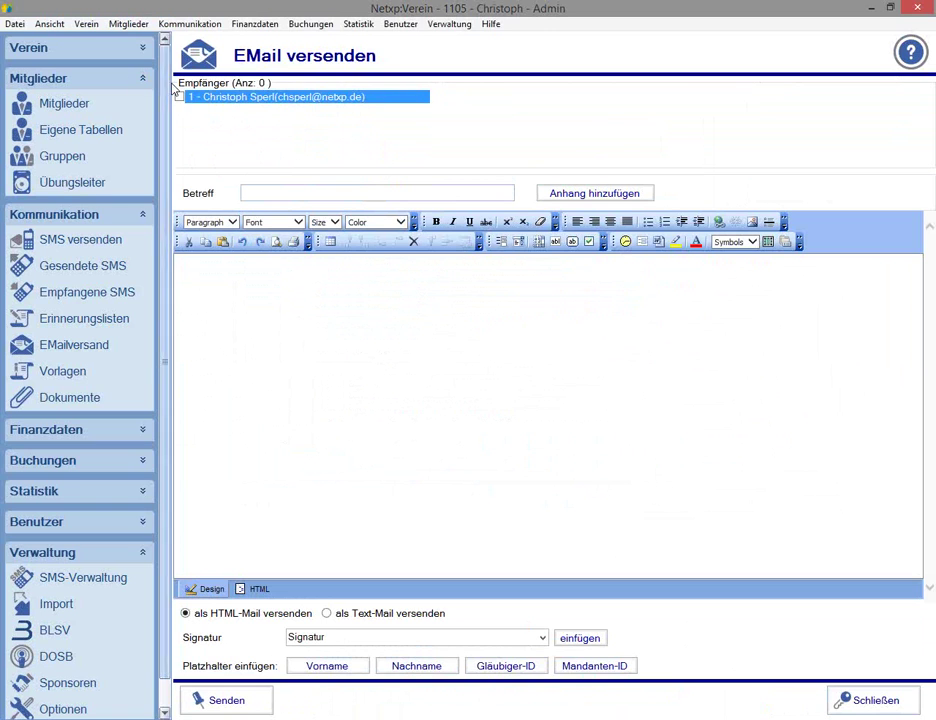
left_click(180, 97)
left_click(180, 97)
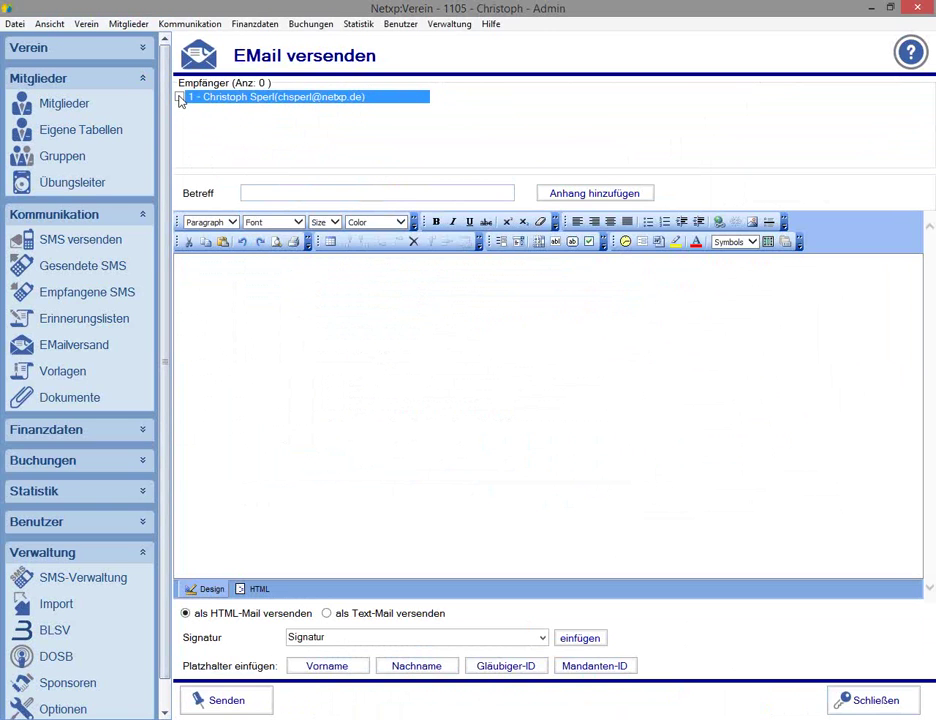
left_click(180, 97)
left_click(860, 702)
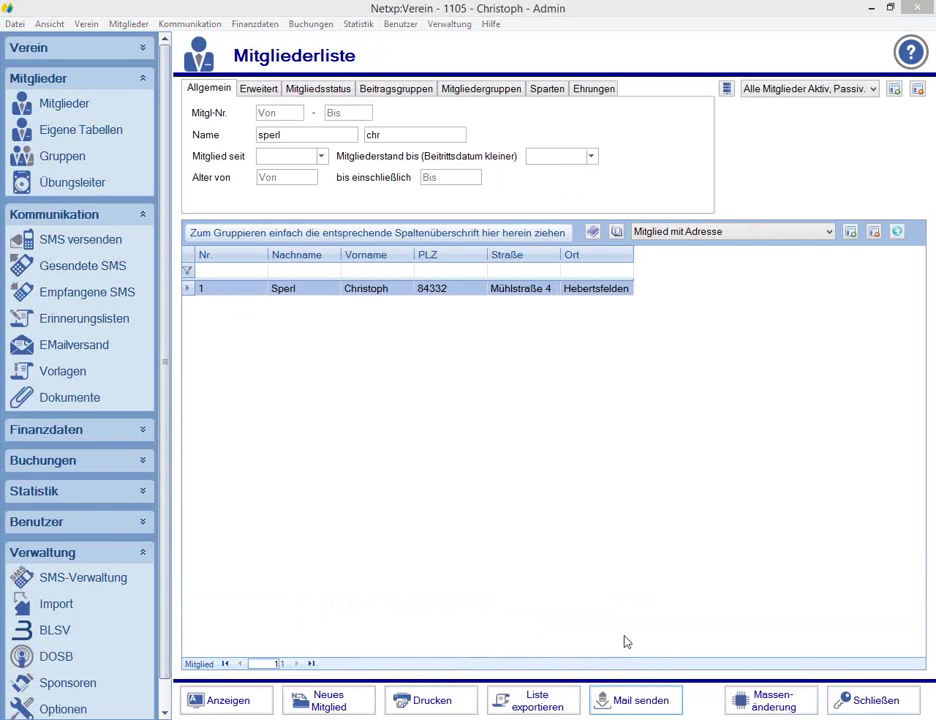
Open the member's record on the Kontakte tab, start a Privat address email, then cancel it
double_click(291, 290)
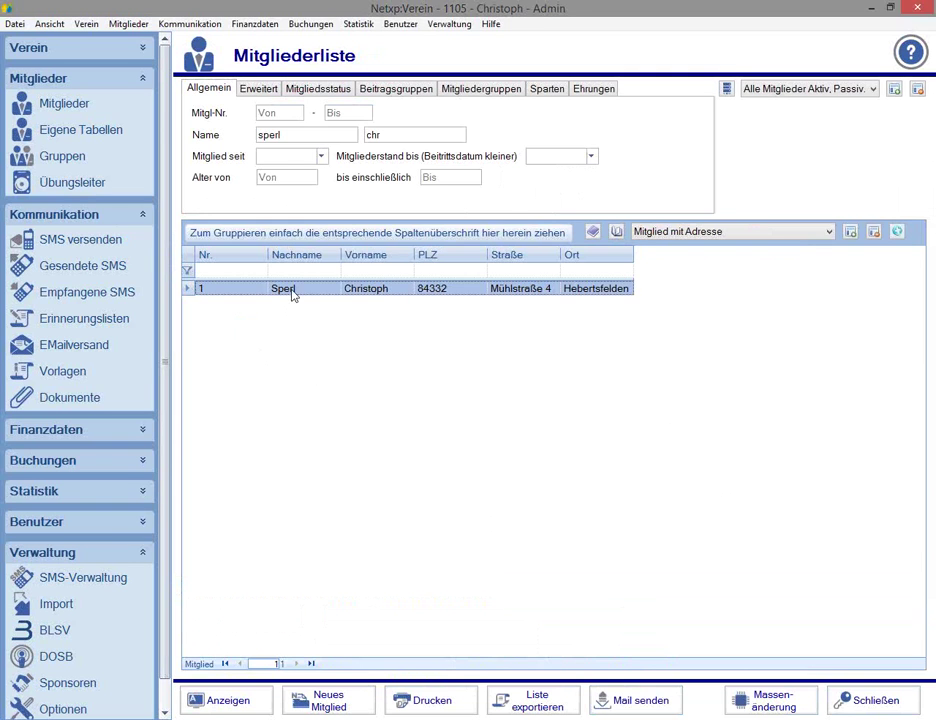
left_click(352, 101)
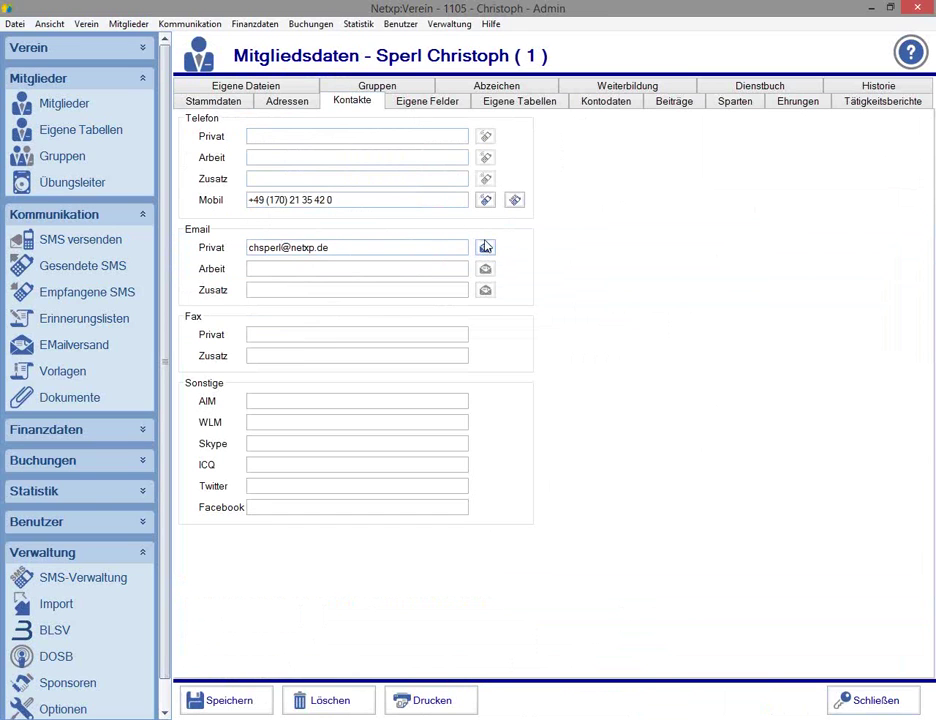
left_click(485, 248)
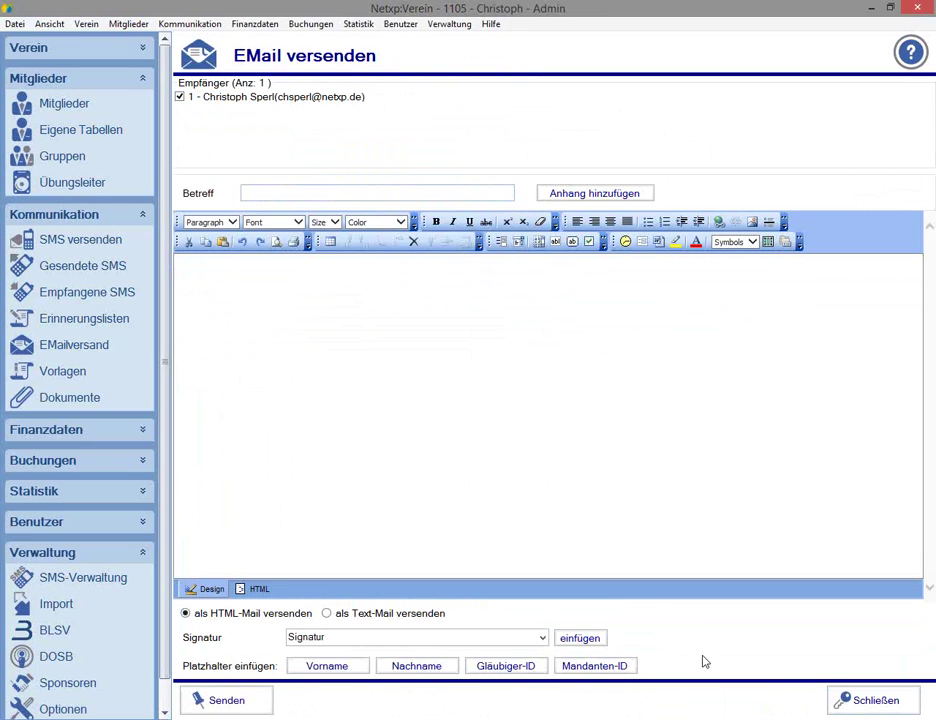
key("Escape")
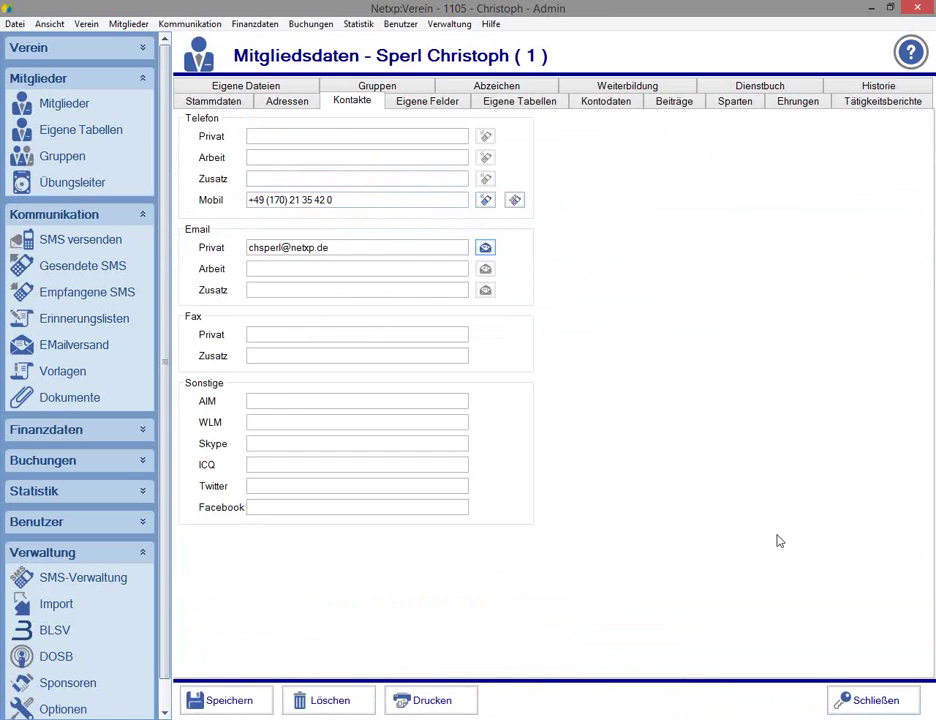
left_click(836, 697)
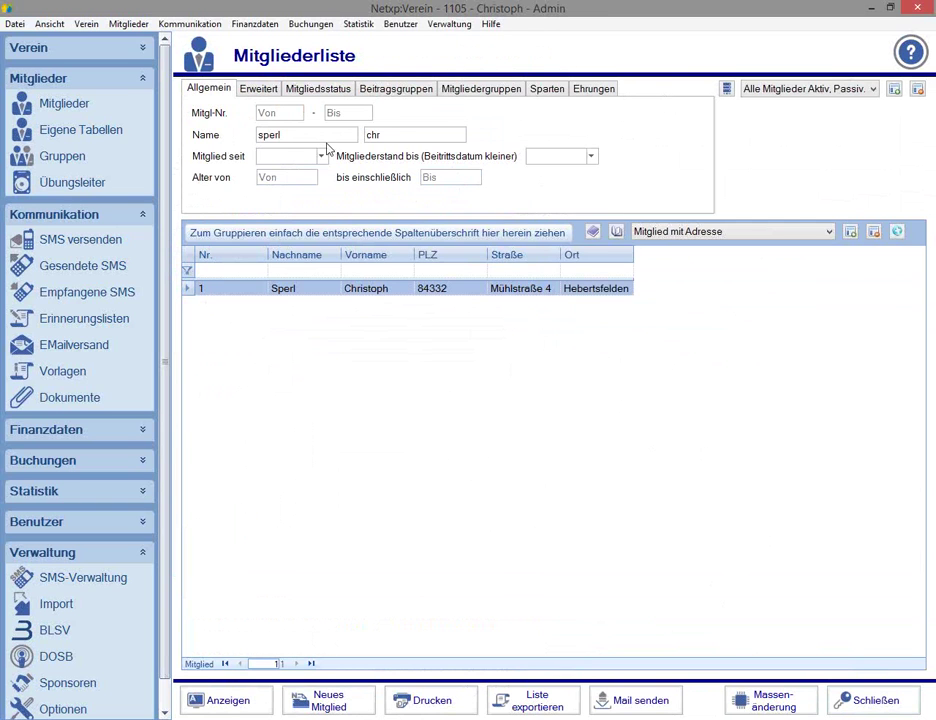
double_click(309, 297)
left_click(366, 104)
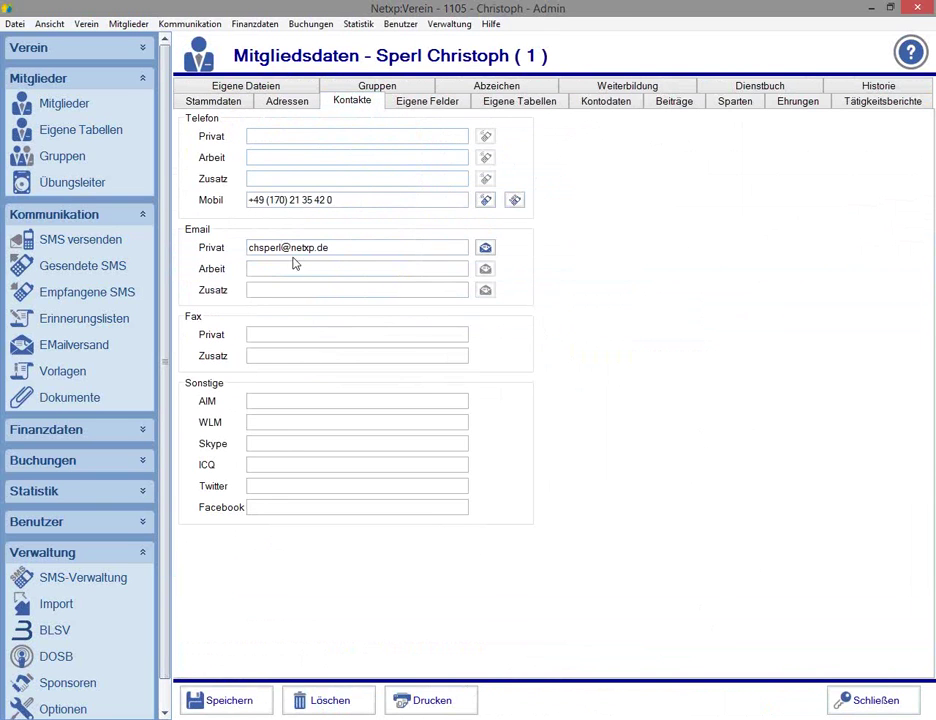